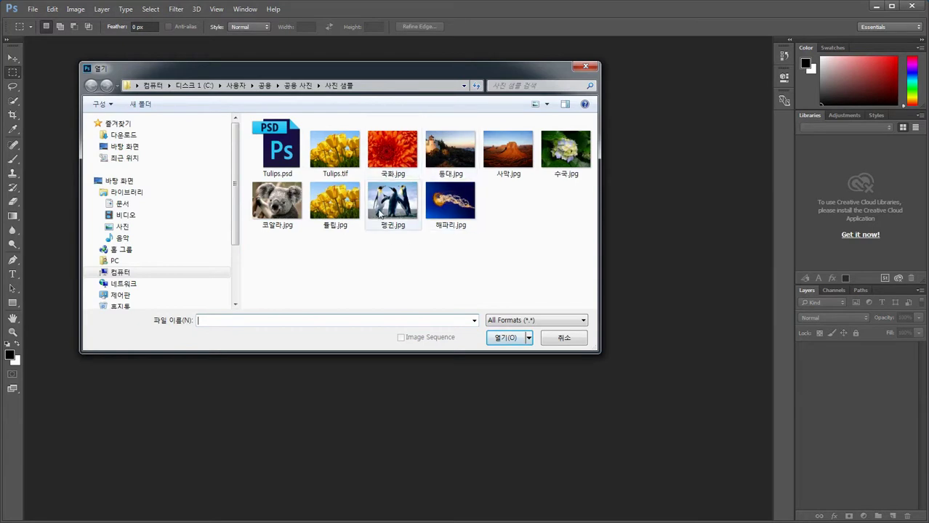
Step: Compare the file list in Details and Large Icons view and look through the available file format filters
click(547, 105)
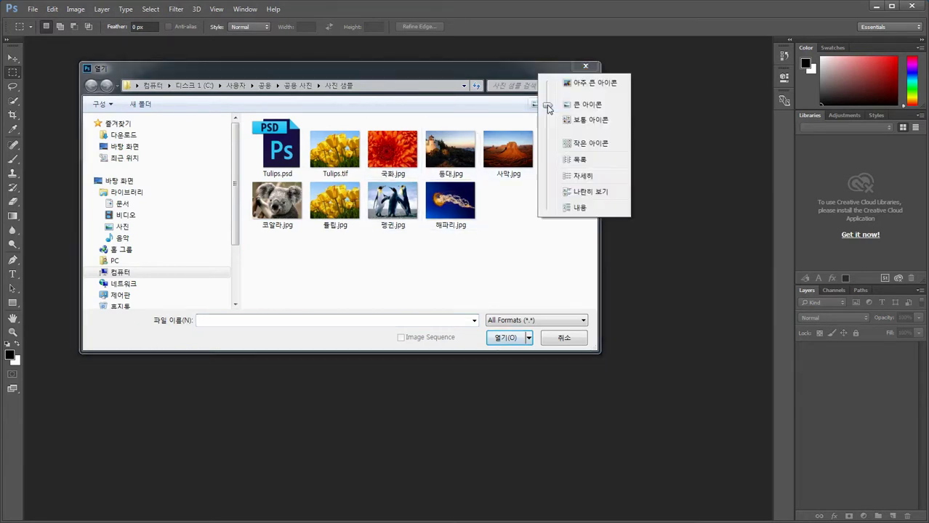
click(581, 176)
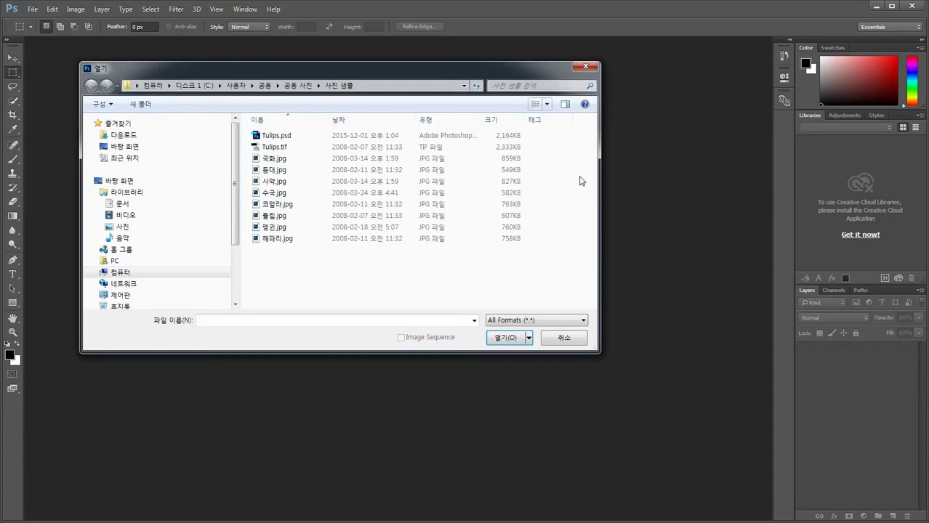
click(546, 104)
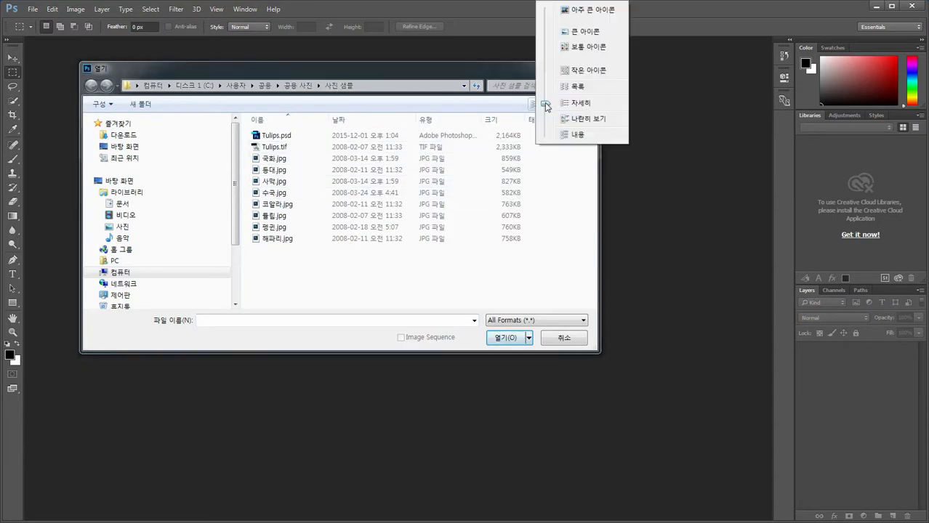
click(580, 32)
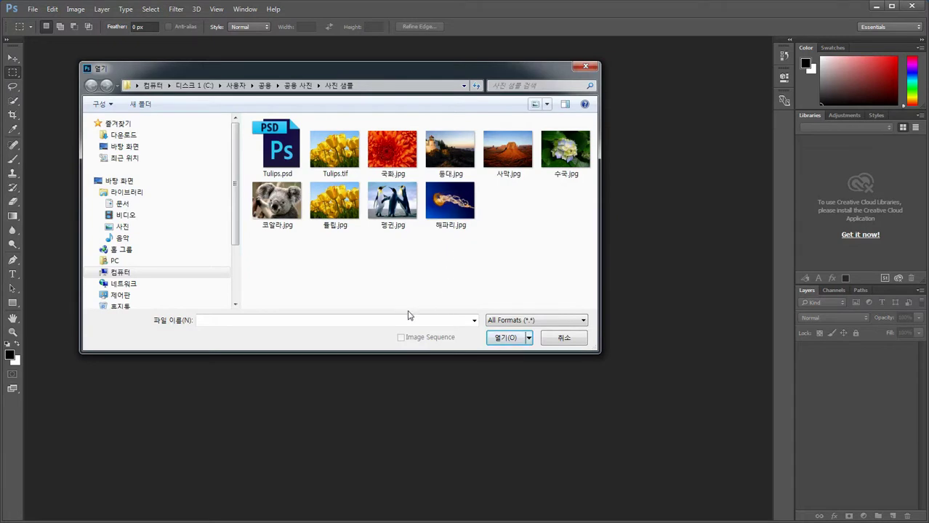
click(583, 323)
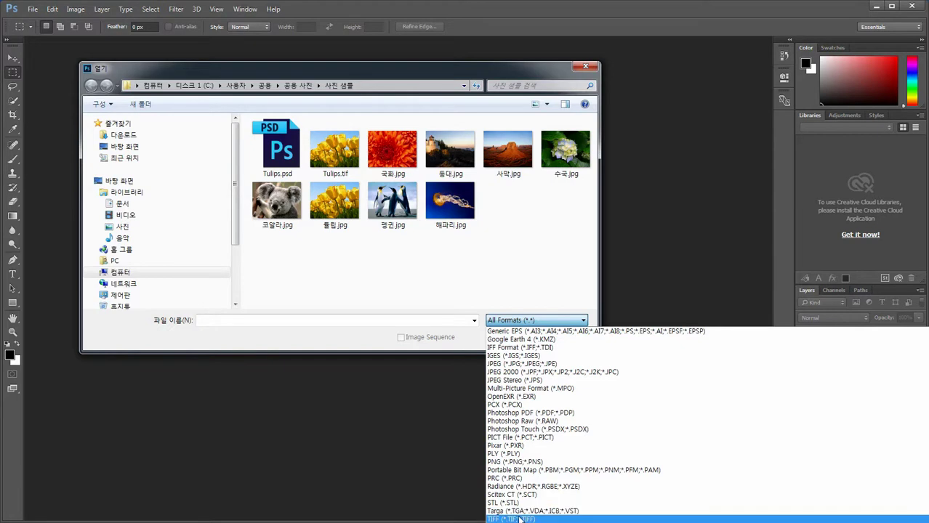
click(527, 290)
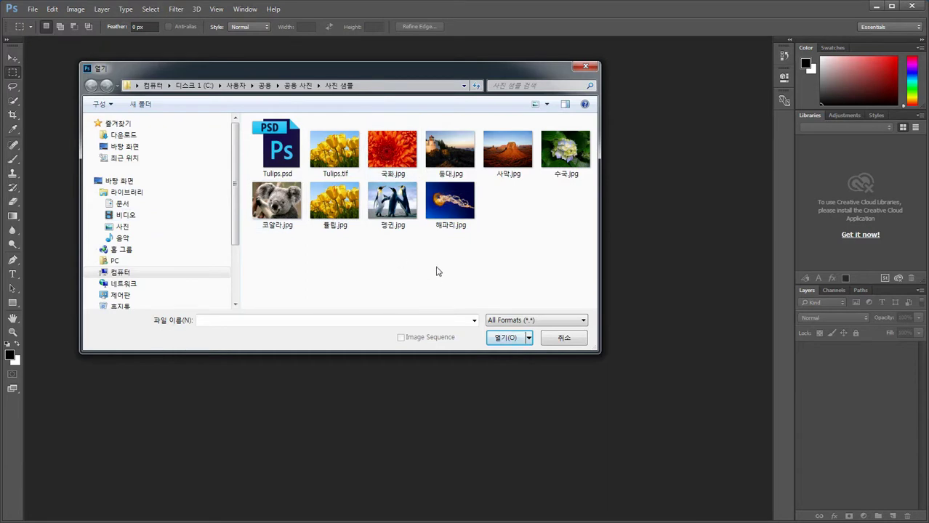
Step: Select the non-adjacent files 수국.jpg, 국화.jpg and 해파리.jpg together, and clear the selection
click(568, 150)
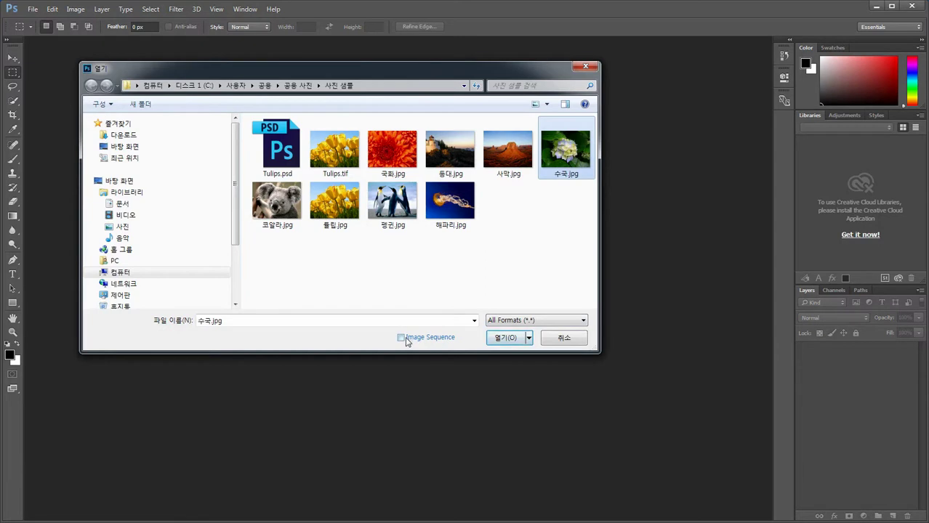
mouse_move(552, 183)
ctrl+click(393, 152)
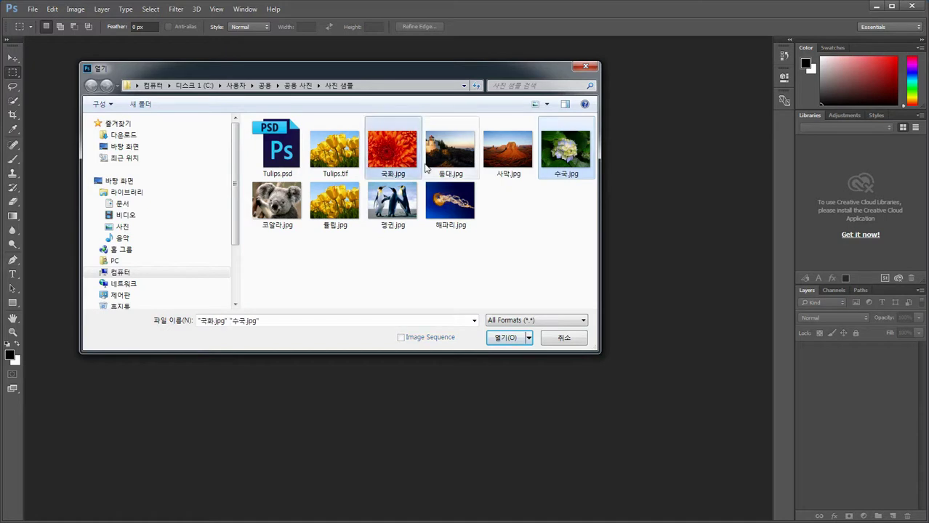
ctrl+click(448, 214)
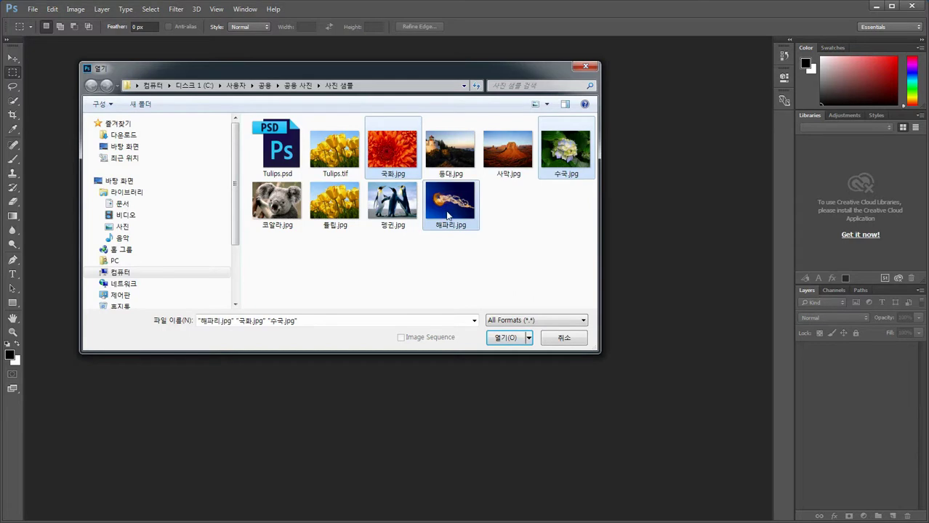
click(517, 232)
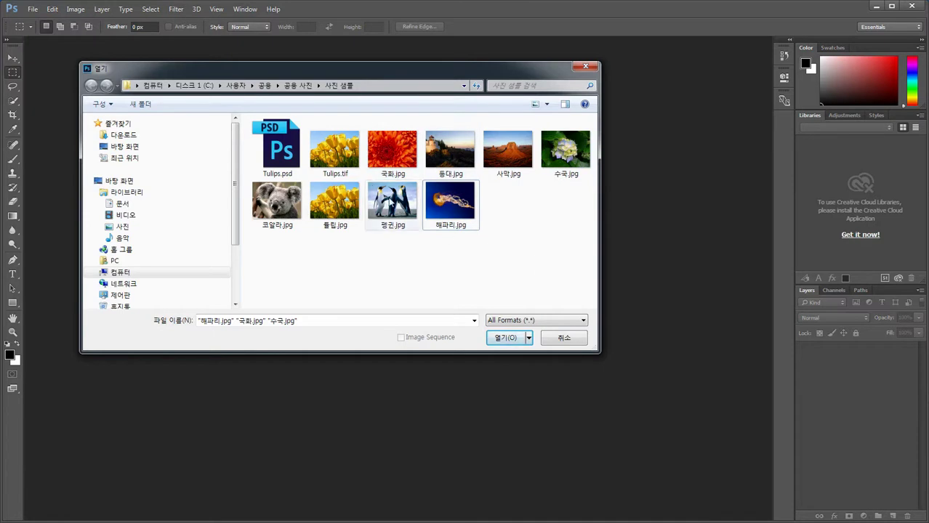
Step: Select the continuous range of files from Tulips.tif to 수국.jpg, and clear the selection
click(344, 152)
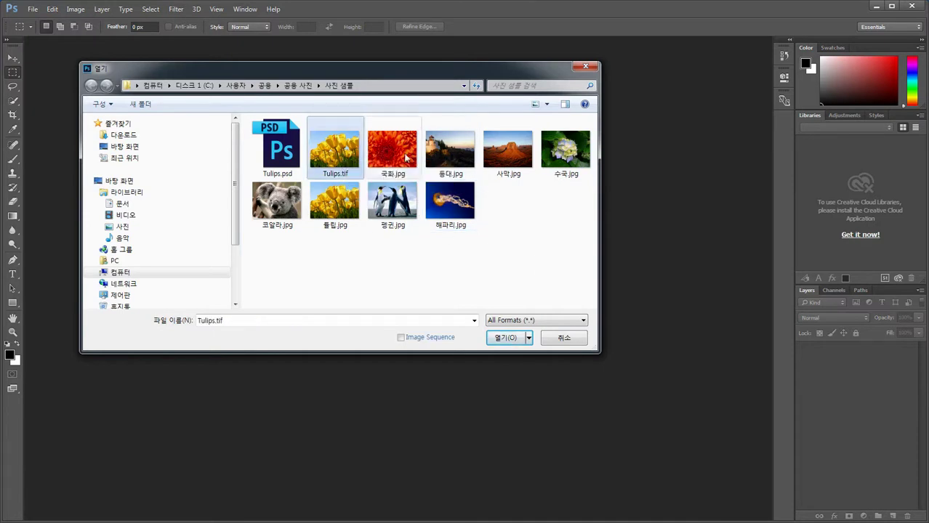
shift+click(554, 150)
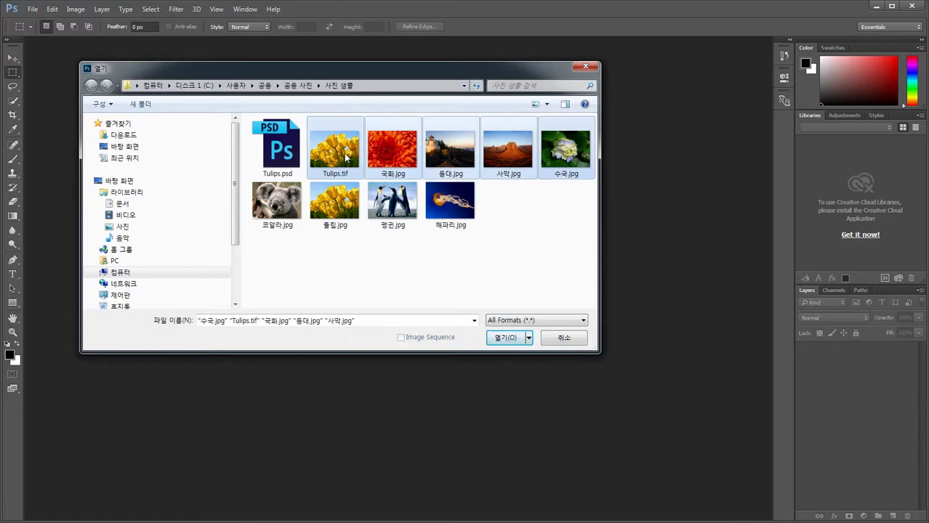
click(544, 223)
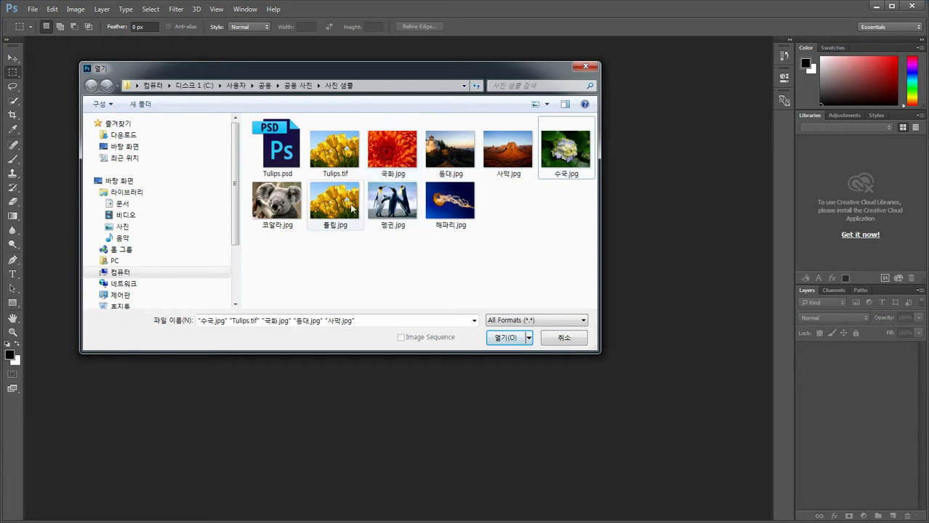
Step: Open 튤립.jpg and 수국.jpg together and switch between the two open documents
click(345, 207)
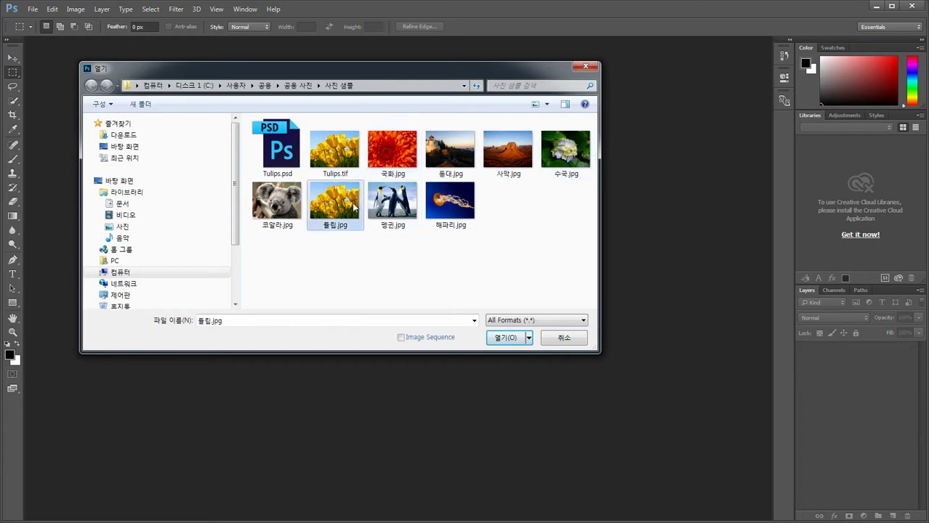
ctrl+click(571, 158)
click(512, 337)
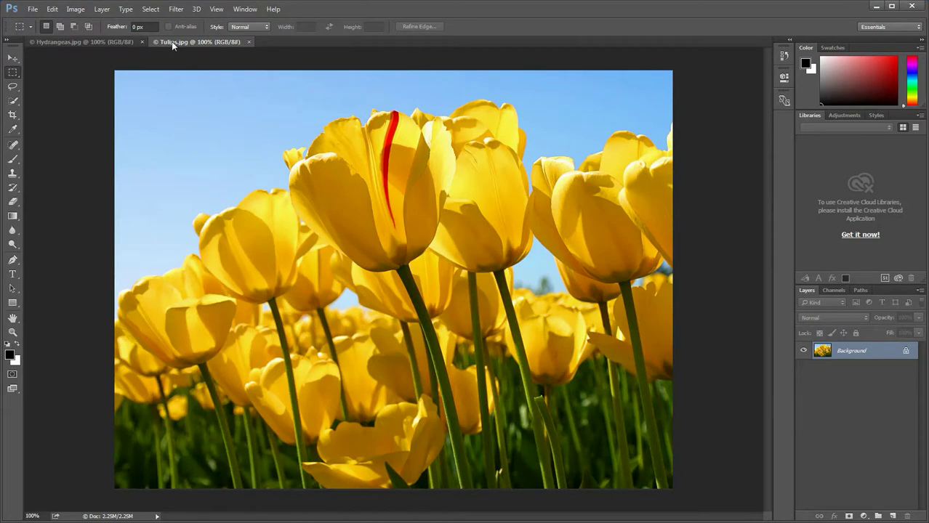
click(118, 42)
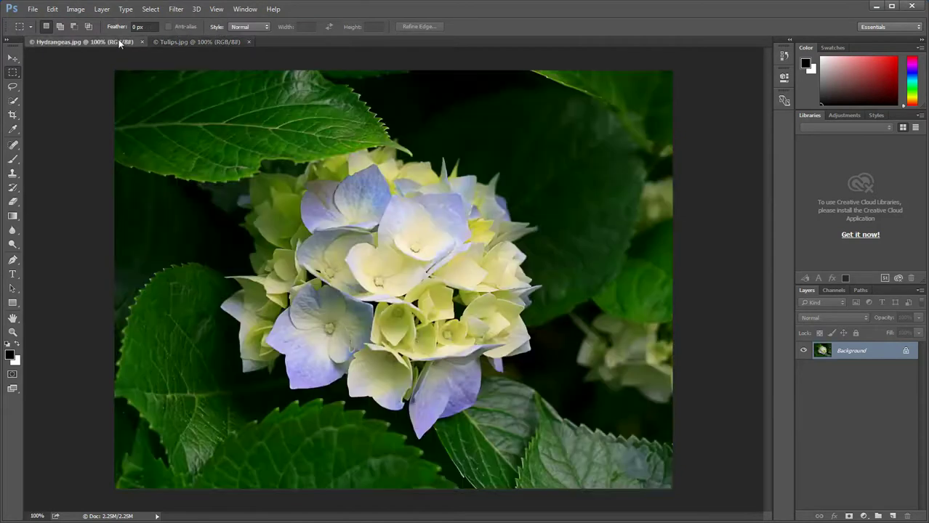
click(167, 42)
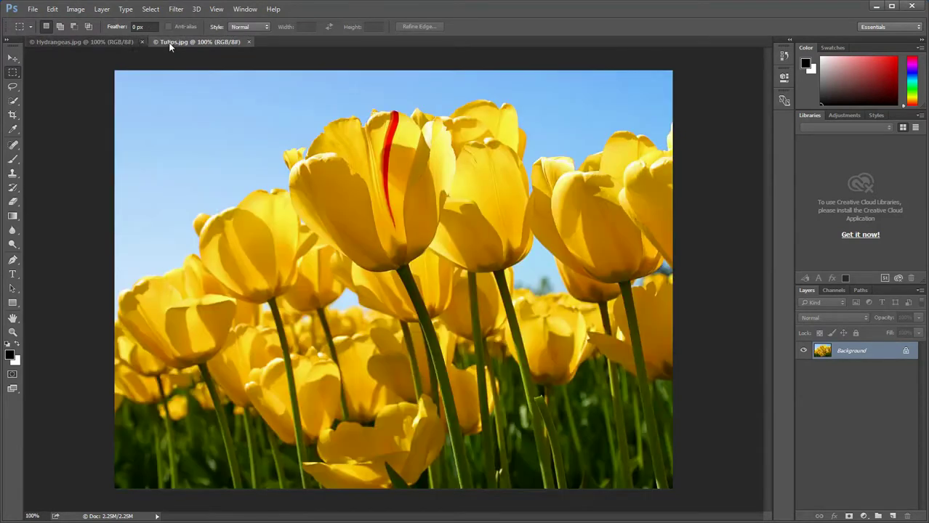
Step: Convert the locked Background of Hydrangeas.jpg into a regular layer with the default settings
click(131, 42)
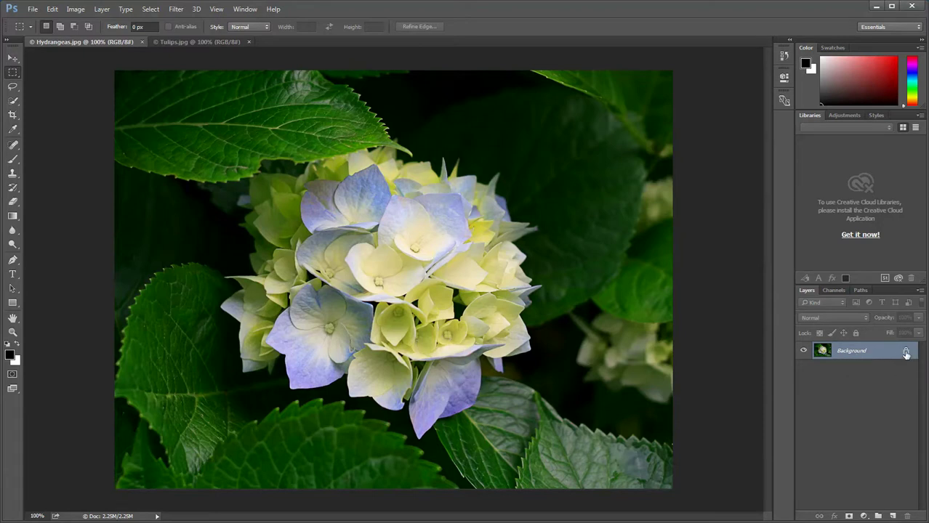
double_click(851, 352)
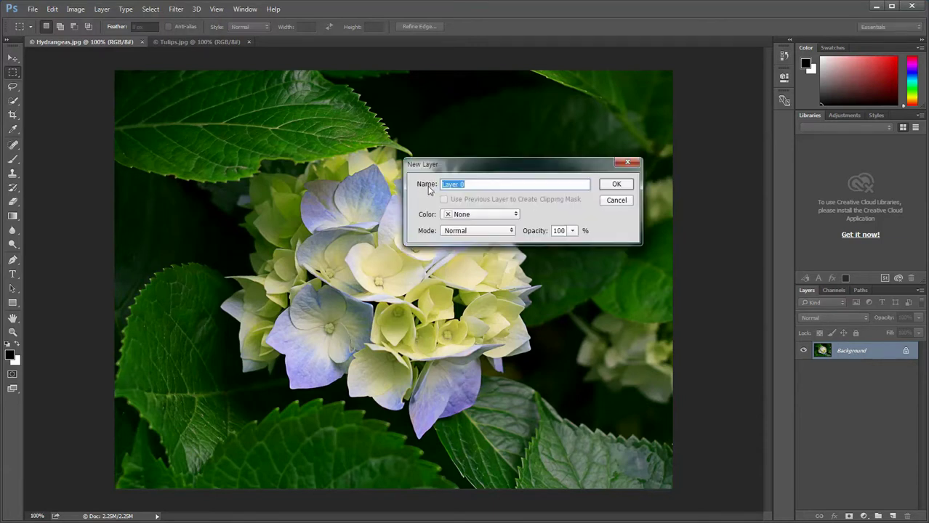
click(617, 185)
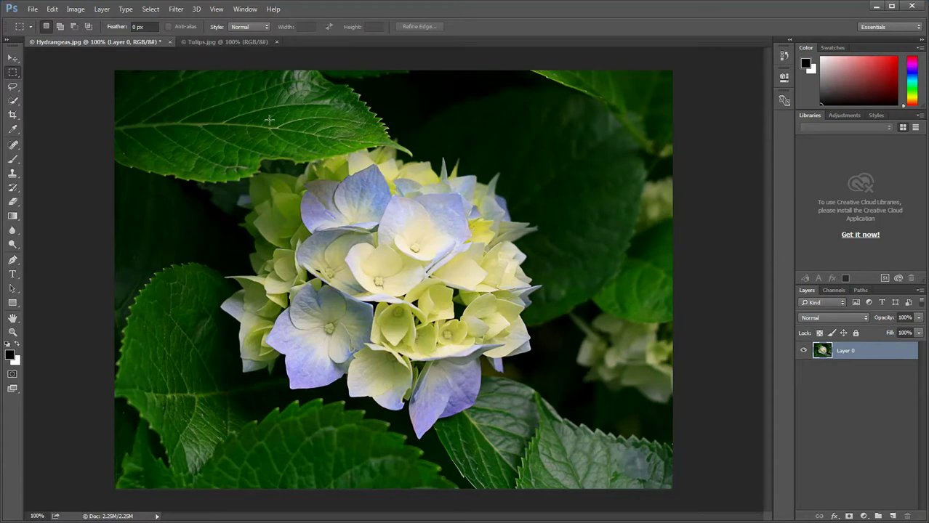
Step: Close Tulips.jpg and Hydrangeas.jpg, discarding the changes to the hydrangea image
click(276, 43)
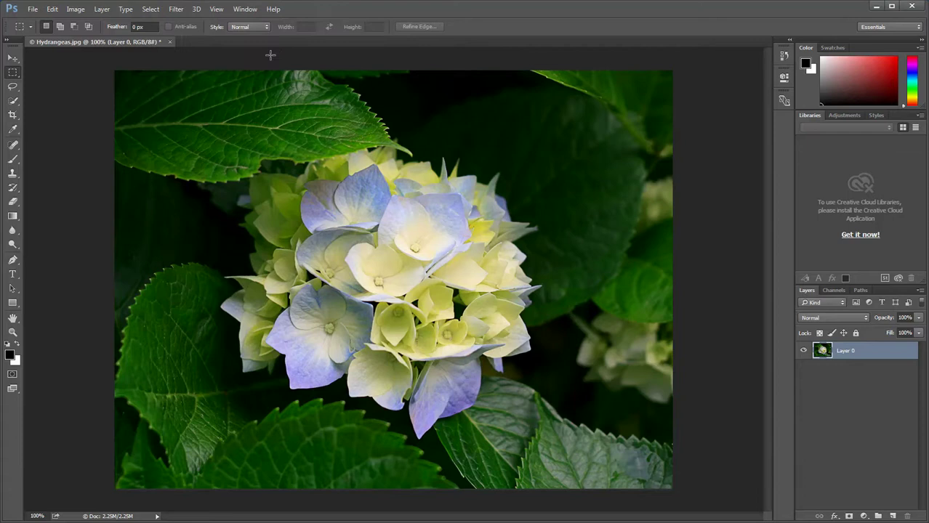
click(170, 42)
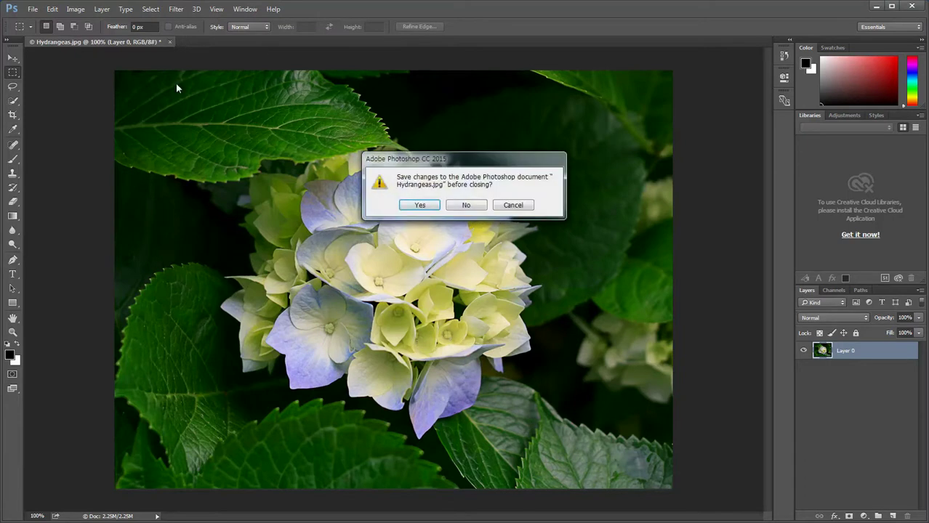
click(466, 206)
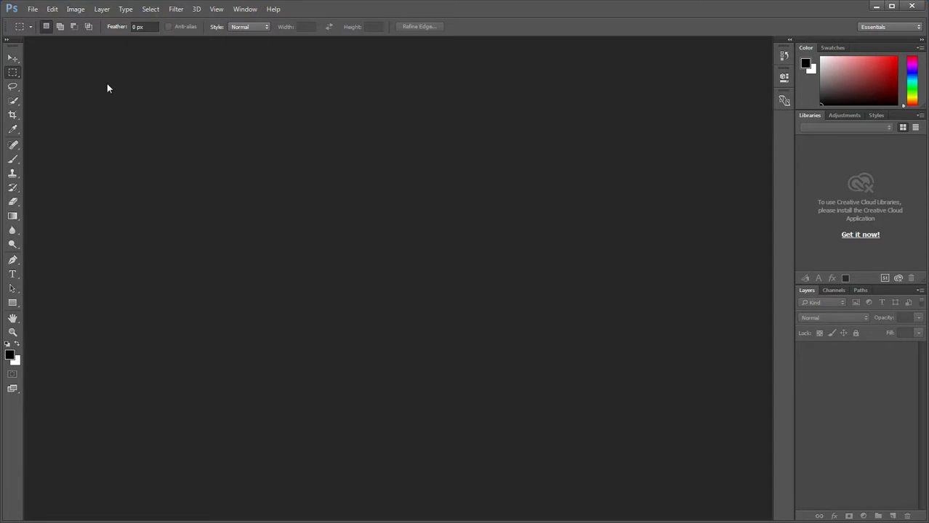
click(33, 10)
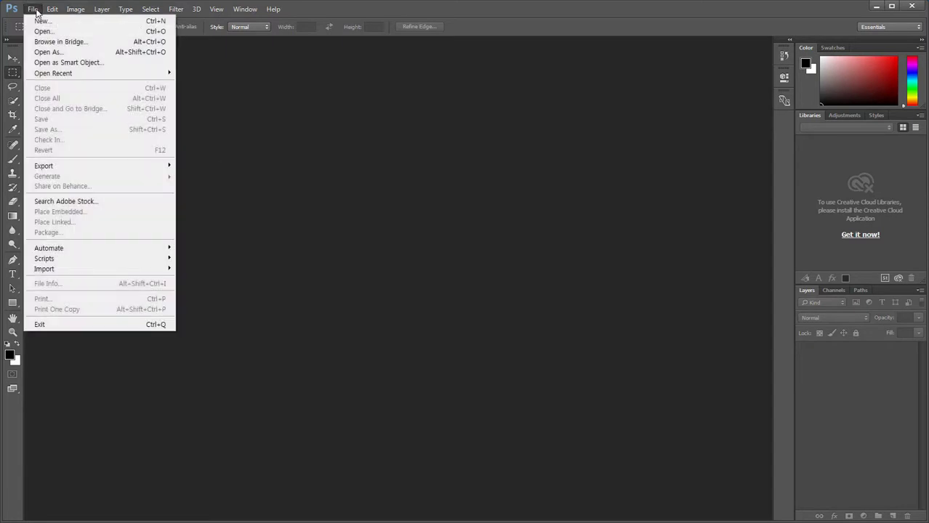
click(78, 43)
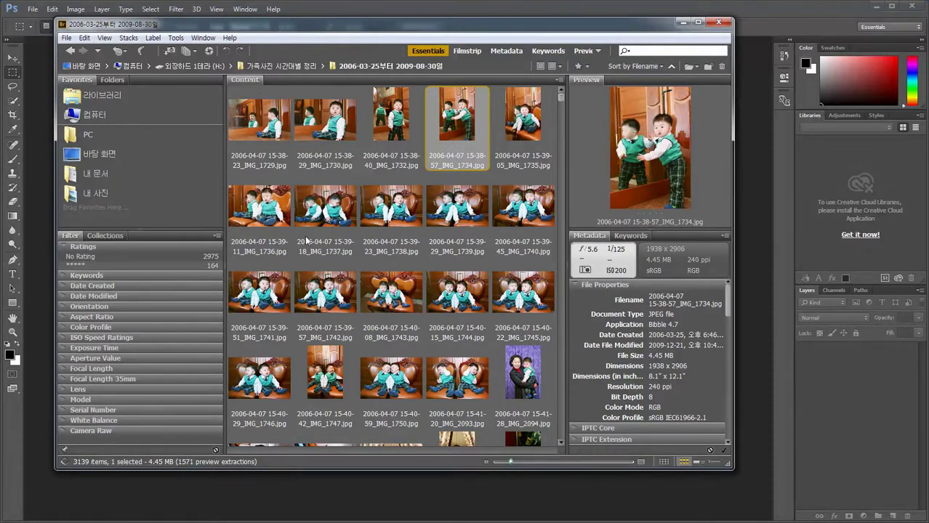
click(270, 128)
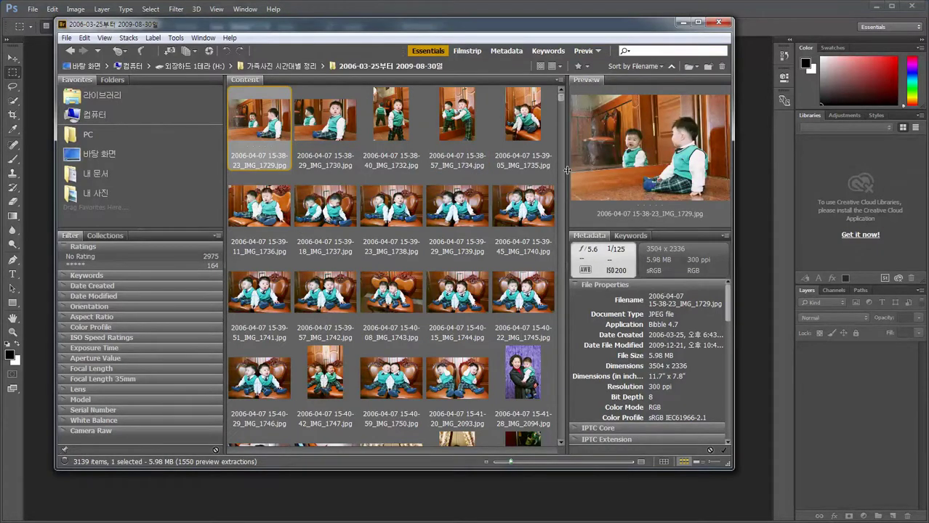
Step: Enlarge the preview area for the selected photo and look through its metadata
drag(566, 170, 490, 174)
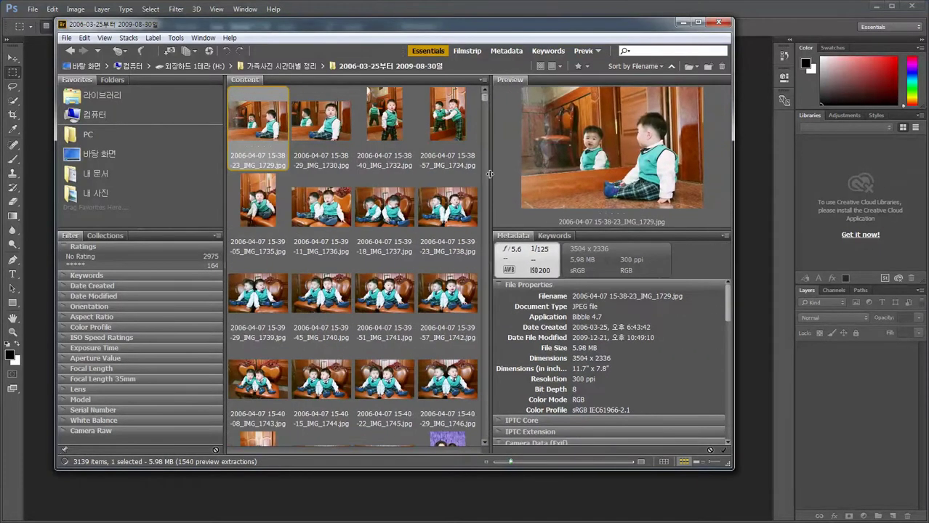
drag(552, 228, 561, 231)
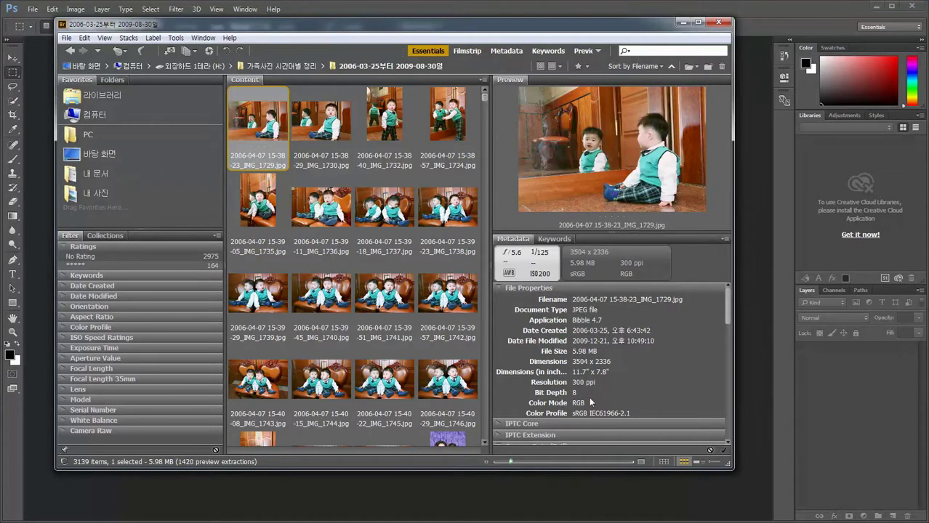
scroll(649, 342, down, 2)
scroll(648, 343, up, 2)
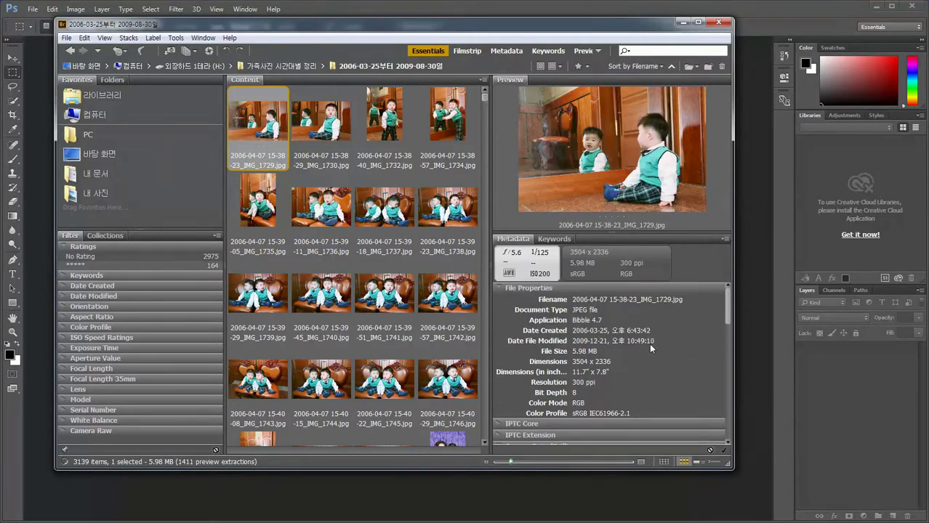
Step: Assign the Birthday keyword to the selected photo and remove it again
click(554, 239)
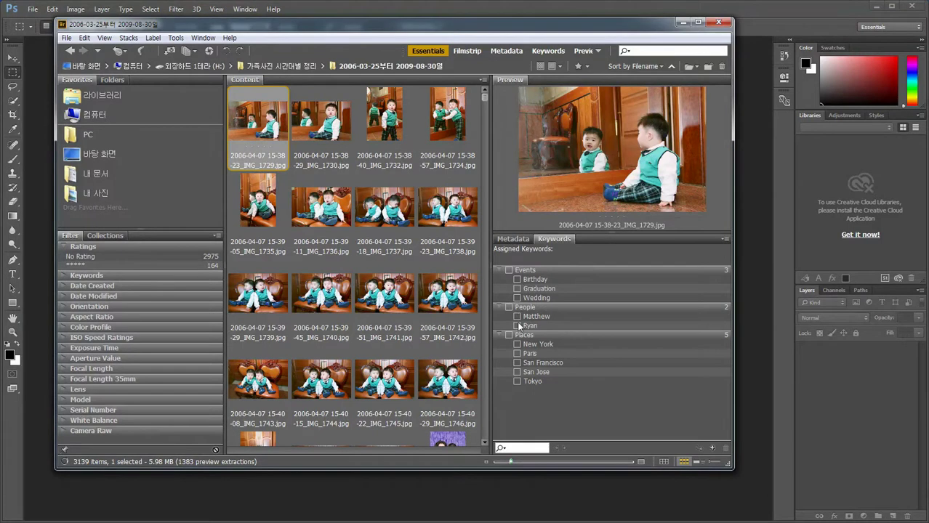
click(517, 280)
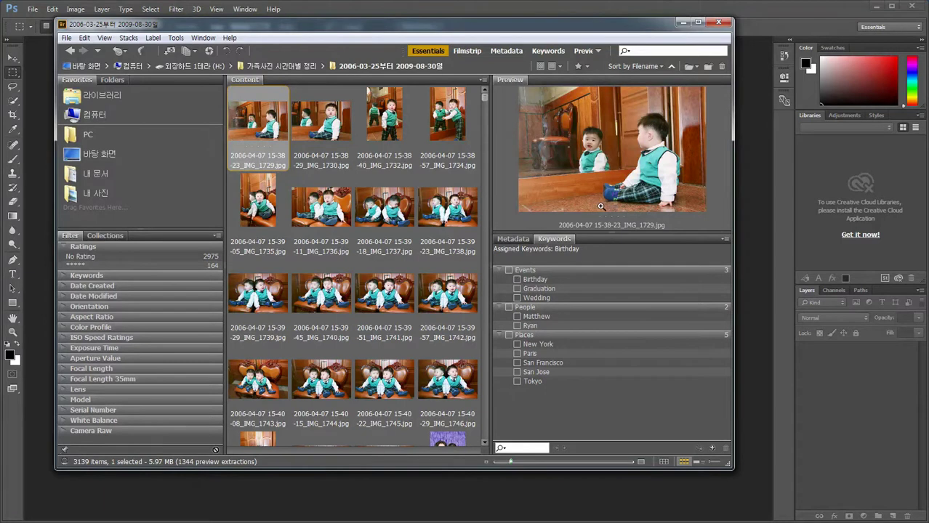
click(516, 288)
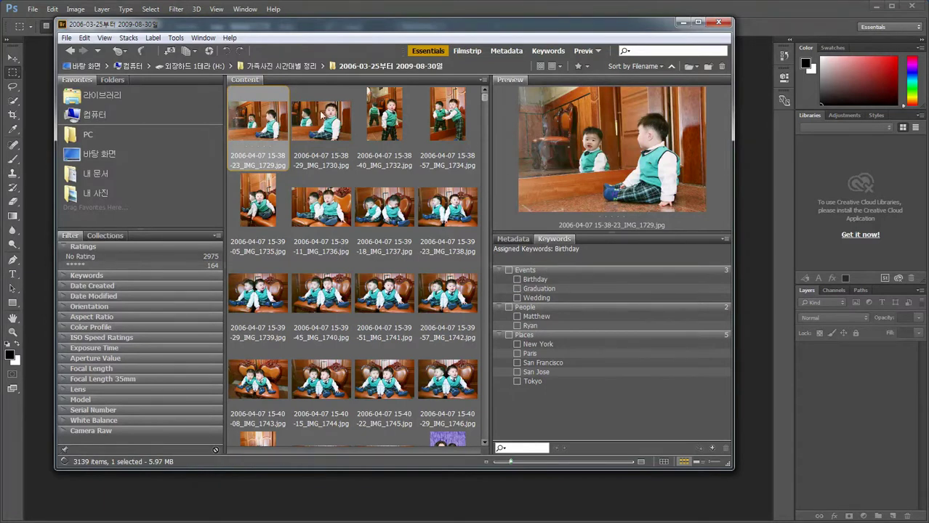
Step: Enlarge the content thumbnails so that three fit per row, and shift the Bridge window slightly
drag(510, 462, 518, 462)
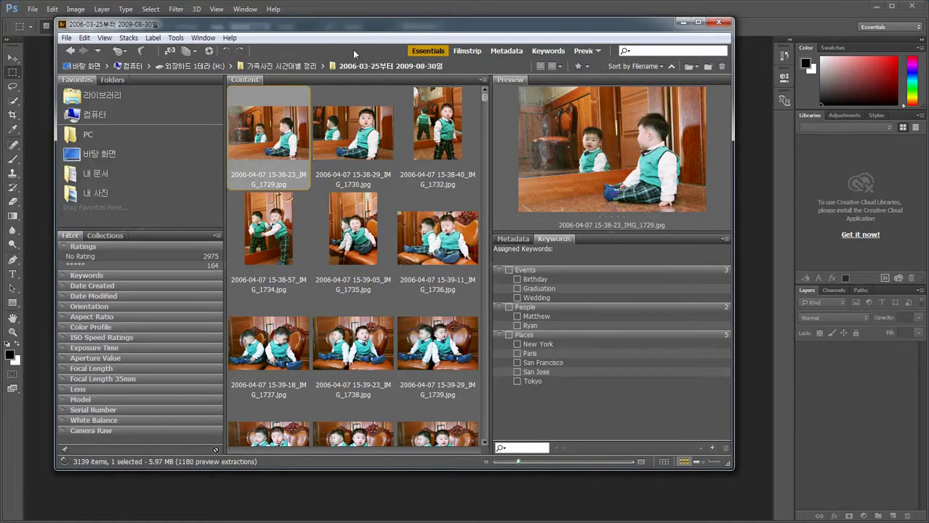
drag(367, 26, 374, 26)
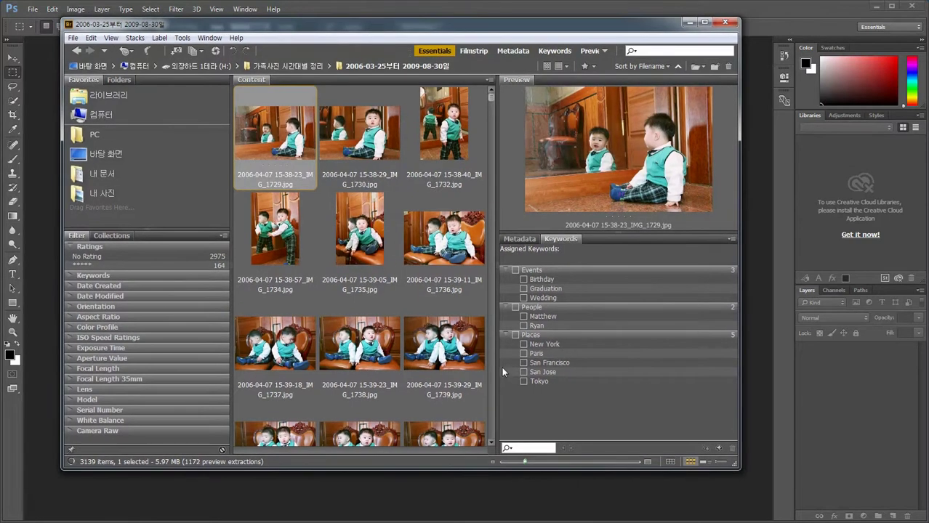
drag(526, 462, 521, 463)
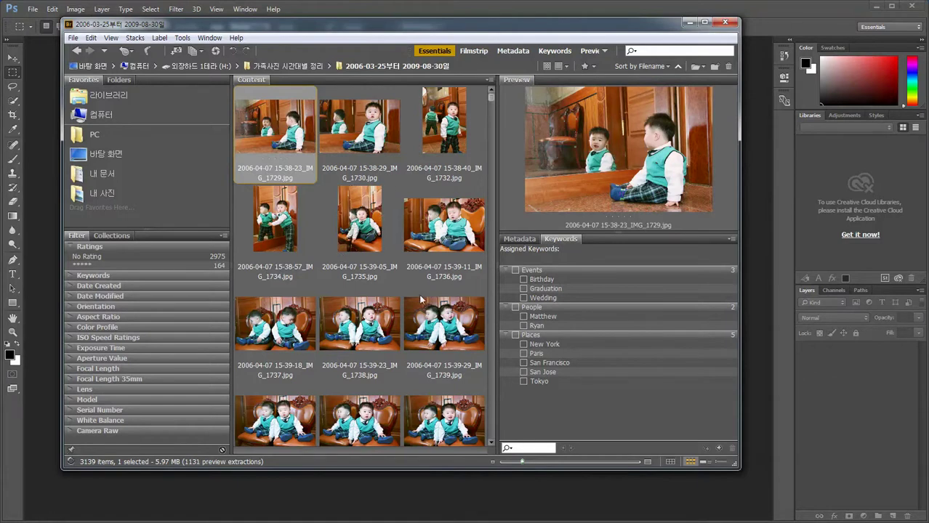
drag(522, 462, 521, 463)
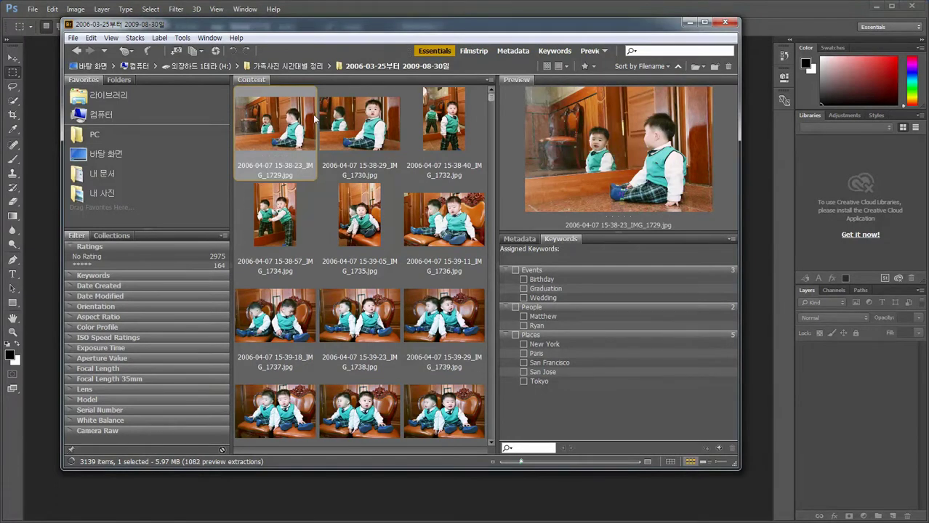
click(273, 228)
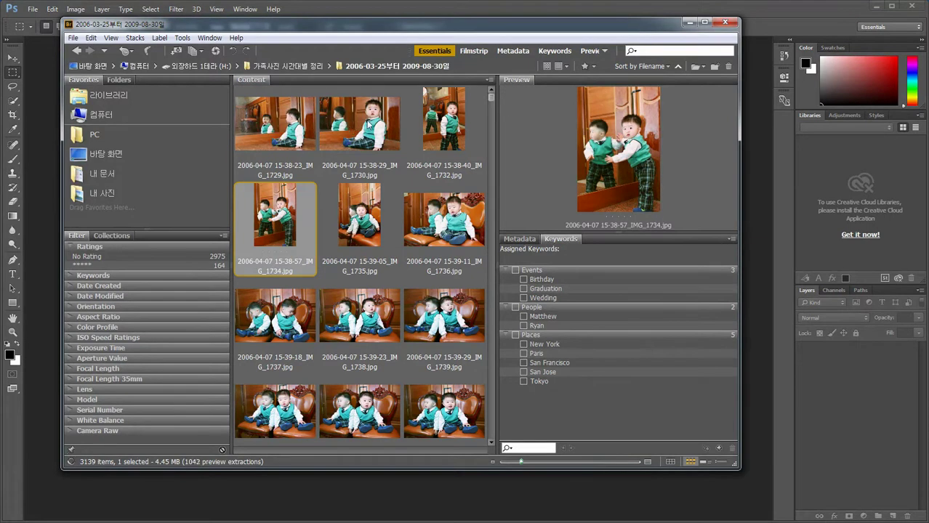
click(368, 125)
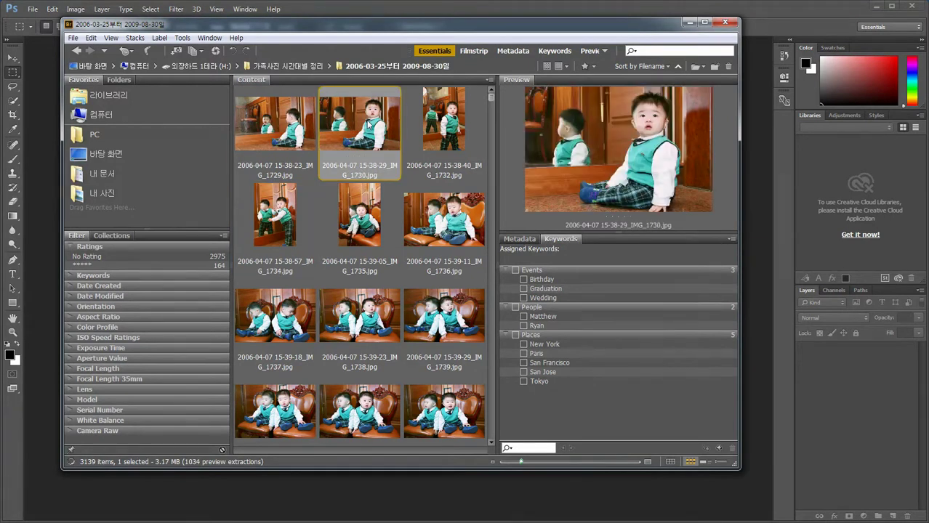
double_click(368, 124)
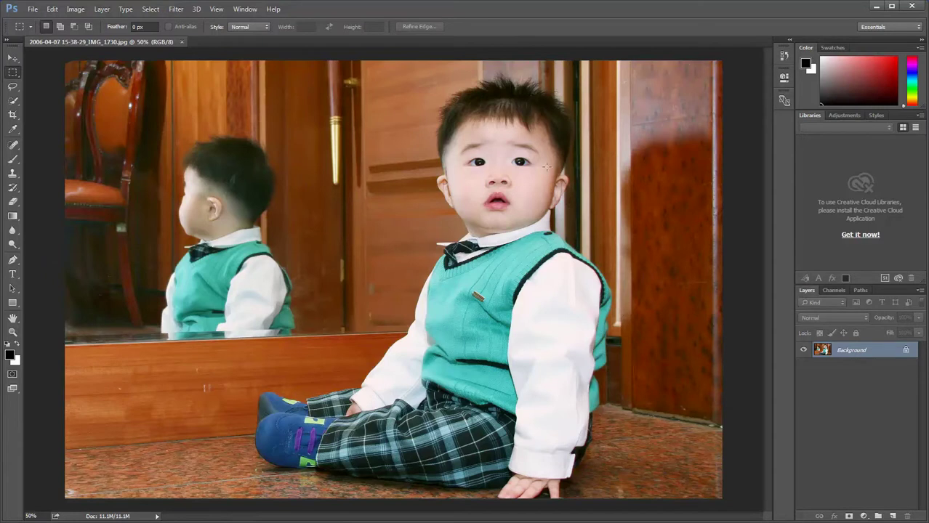
Step: Convert the locked Background into a regular layer named Layer 0 with Normal mode and 100% opacity
double_click(853, 354)
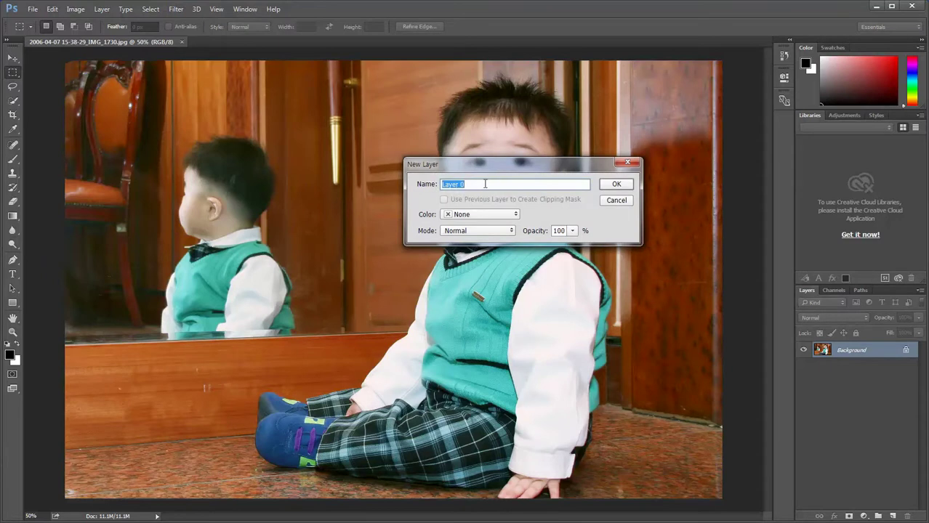
click(616, 185)
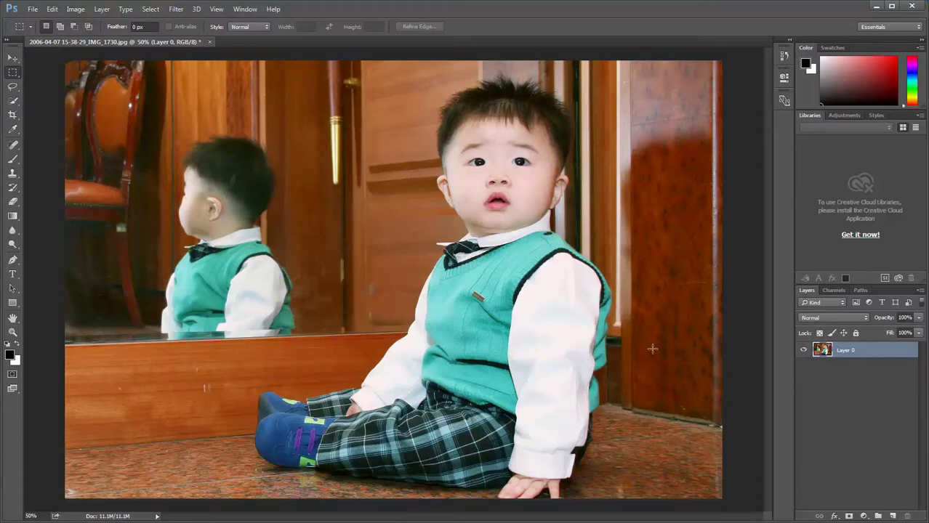
Step: Examine the opened photo at several smaller and larger magnifications, finishing at 33.33%
key(ctrl+minus)
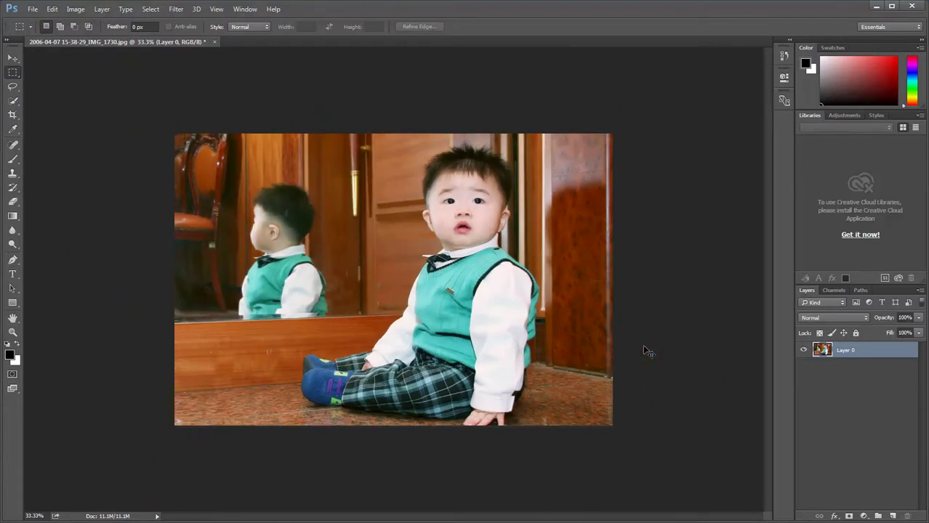
key(ctrl+minus)
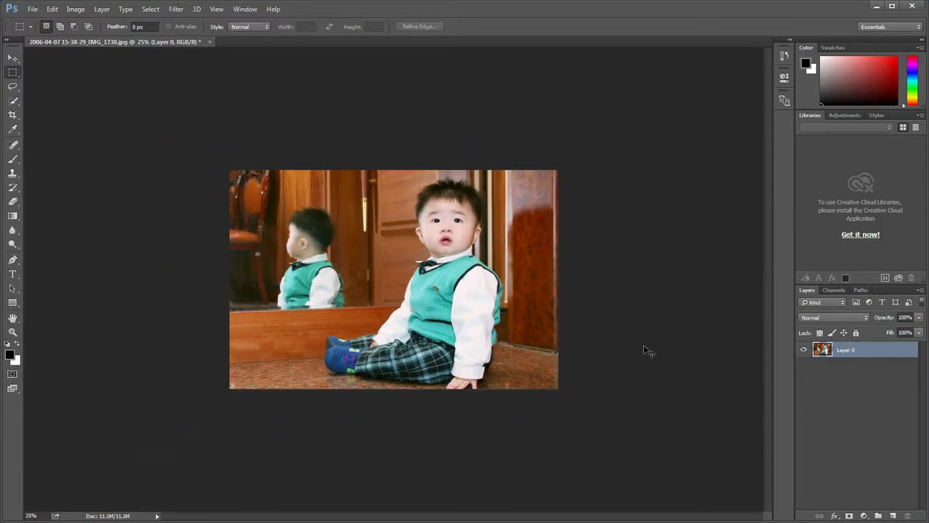
key(ctrl+plus)
key(ctrl+plus)
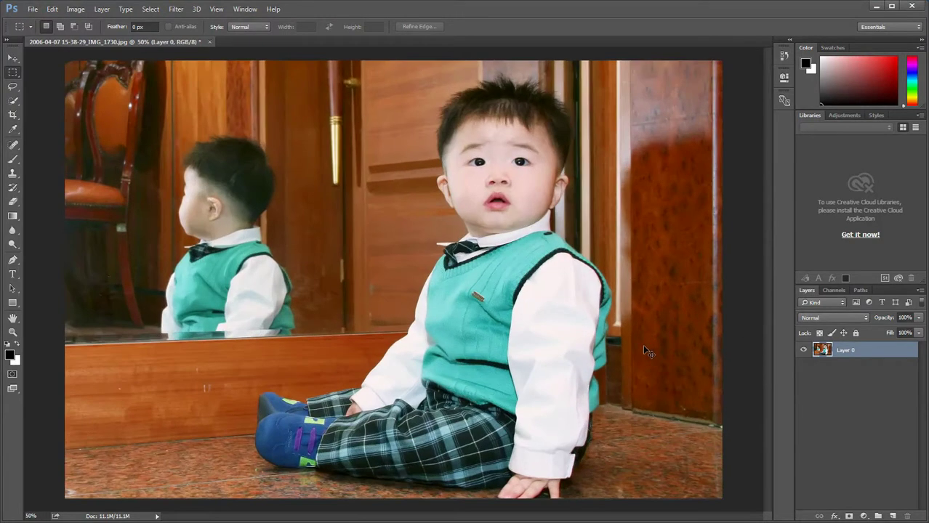
key(ctrl+minus)
key(ctrl+minus)
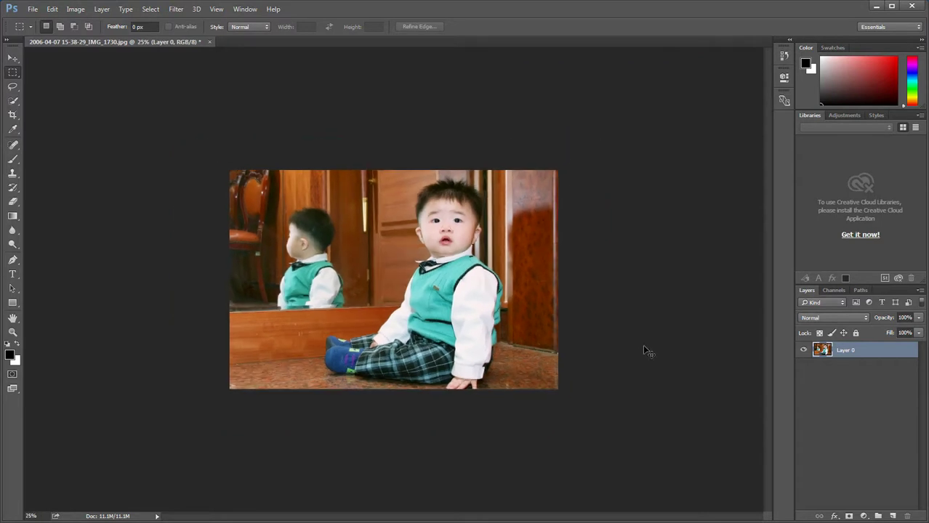
key(ctrl+minus)
key(ctrl+plus)
key(ctrl+plus)
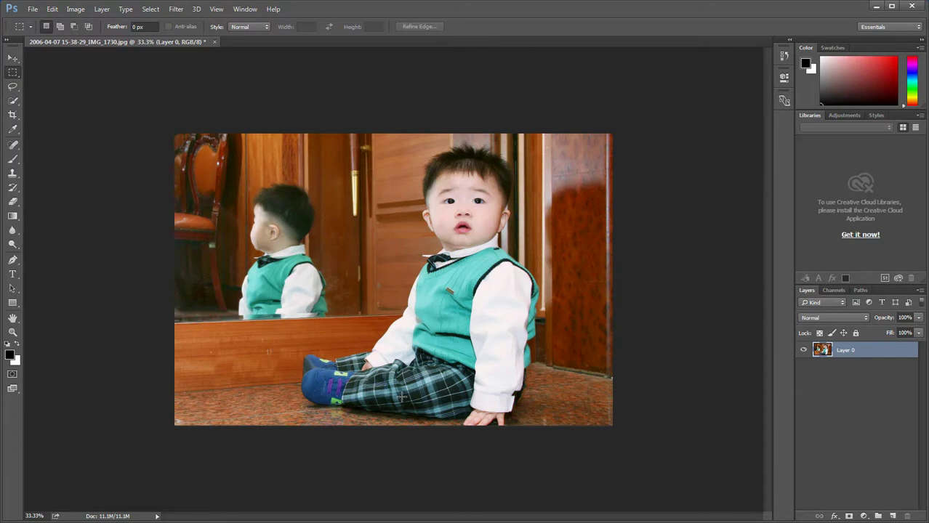
click(33, 9)
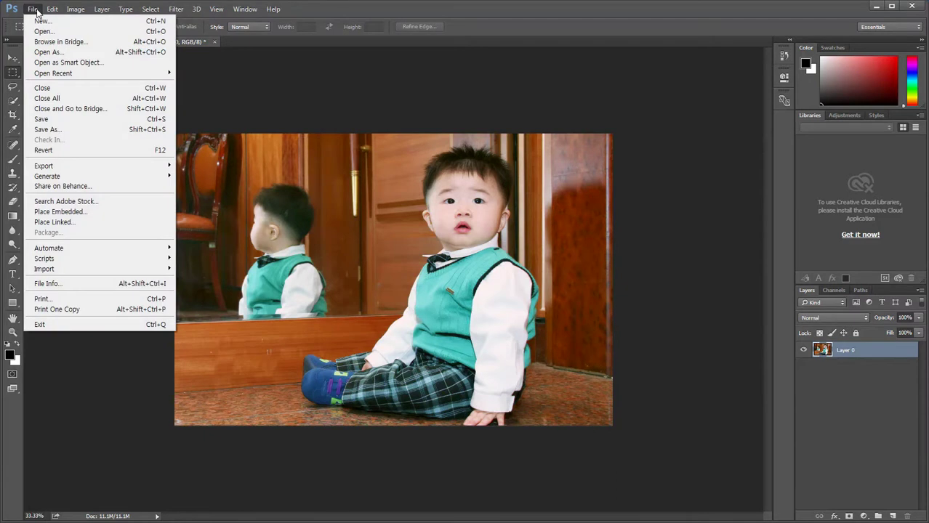
click(75, 42)
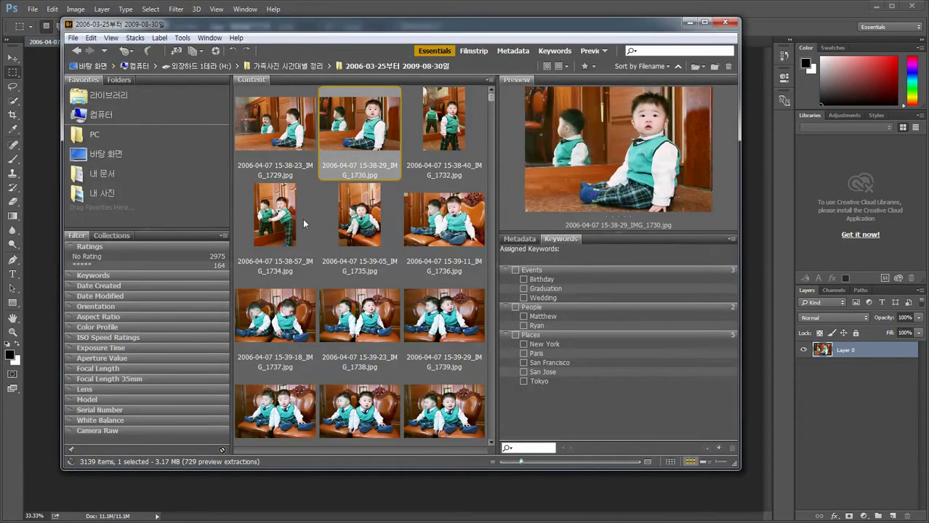
click(272, 129)
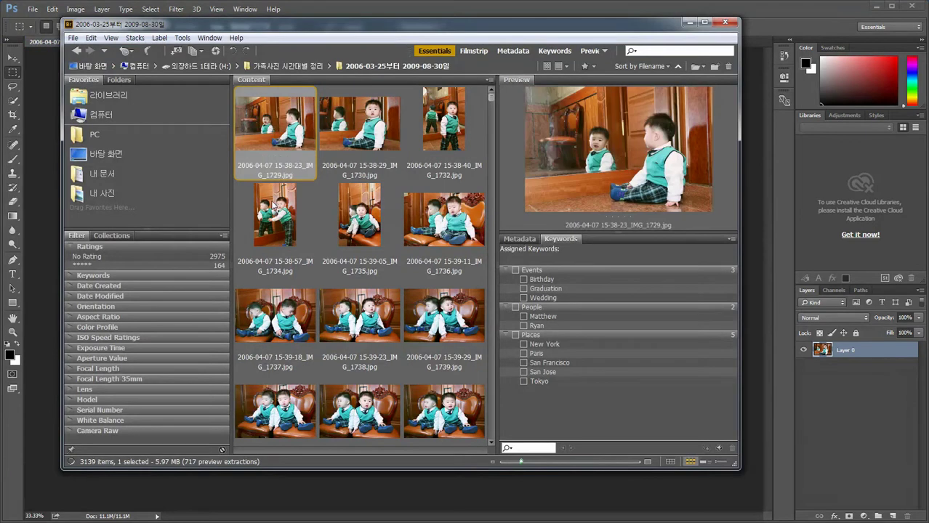
click(274, 200)
click(437, 230)
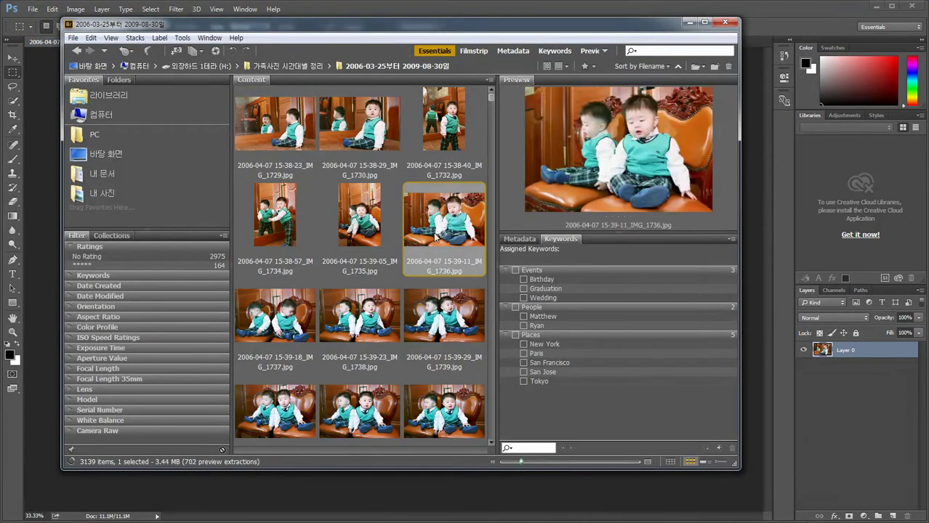
scroll(446, 297, down, 1)
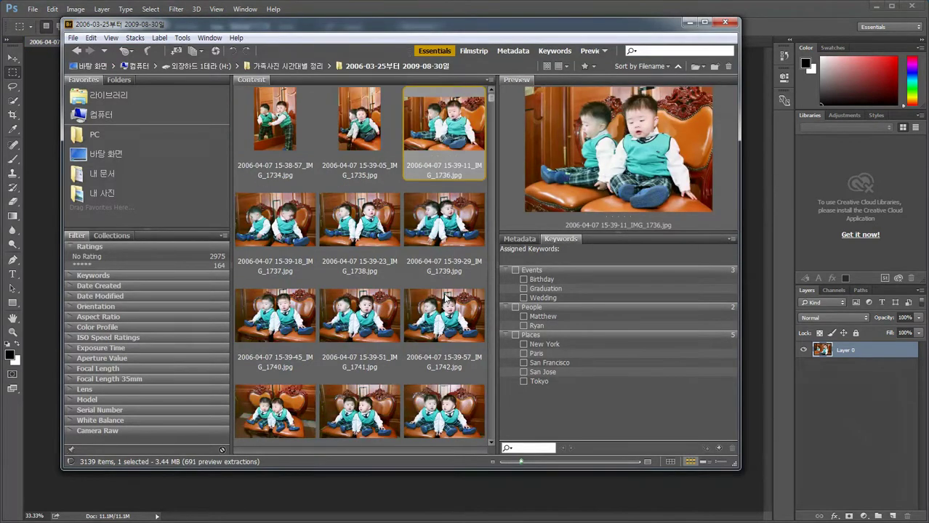
scroll(445, 297, up, 1)
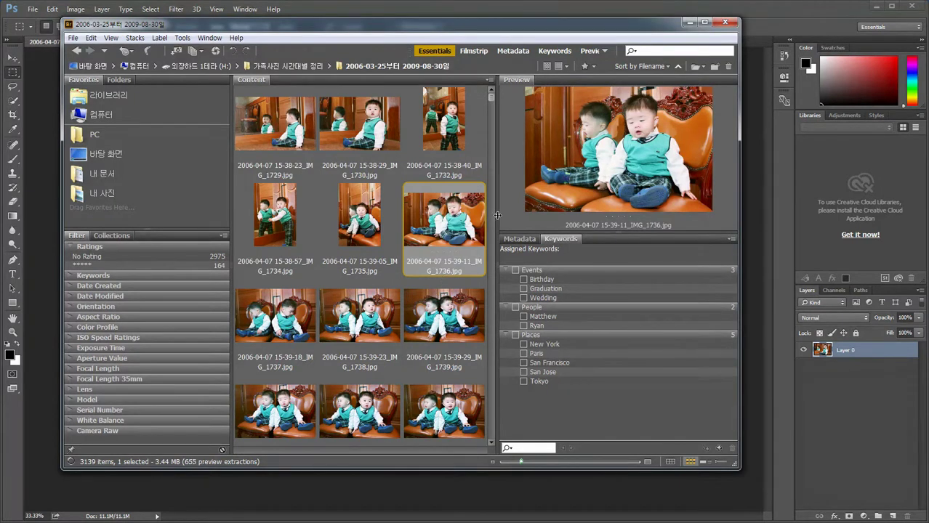
drag(739, 244, 850, 269)
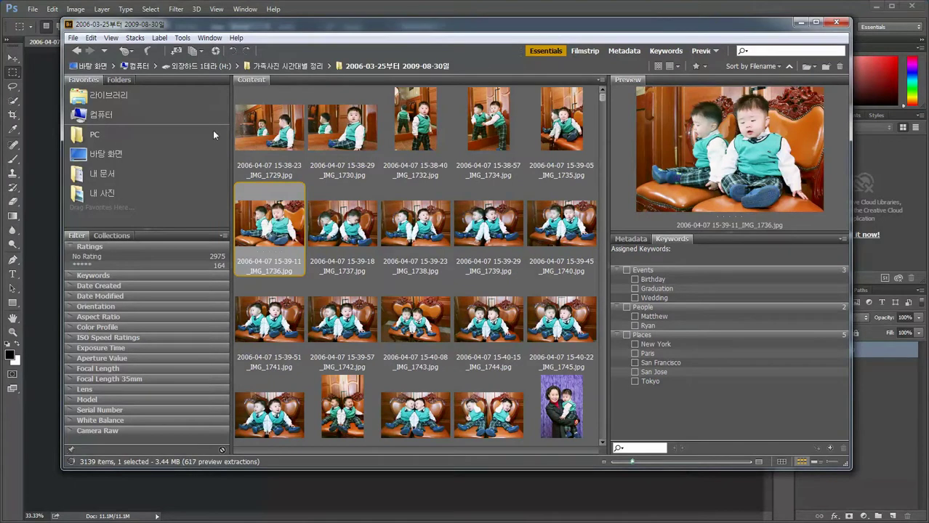
Step: Enable the first additional line of thumbnail metadata, set to Date Created, in the Bridge thumbnail preferences
click(91, 37)
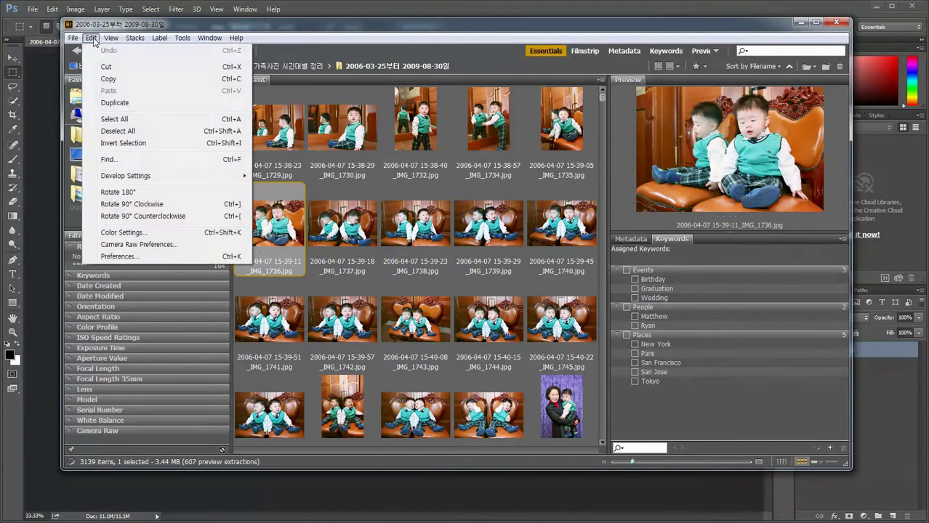
click(118, 256)
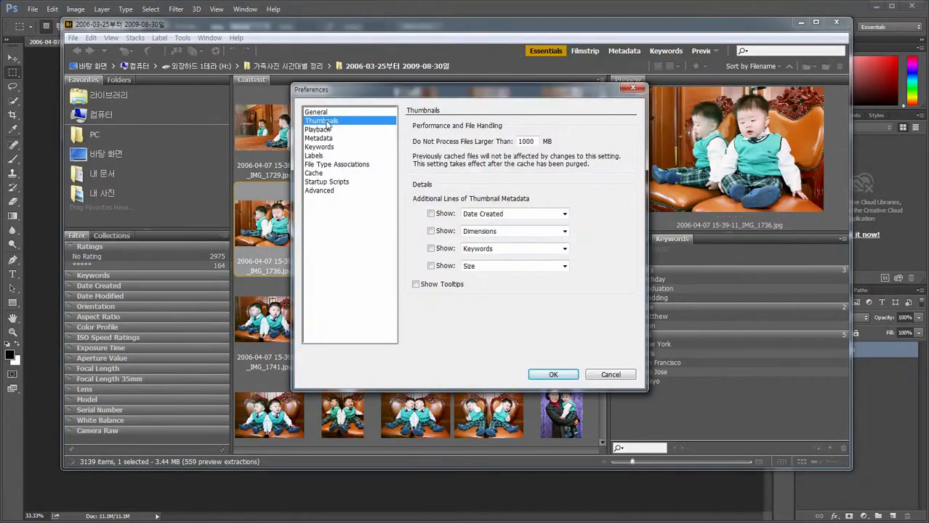
drag(392, 92, 525, 143)
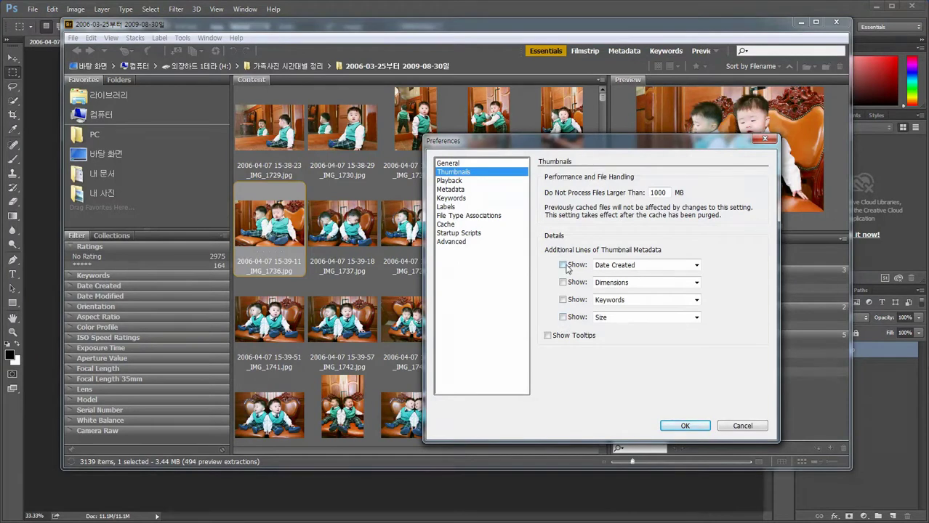
click(563, 265)
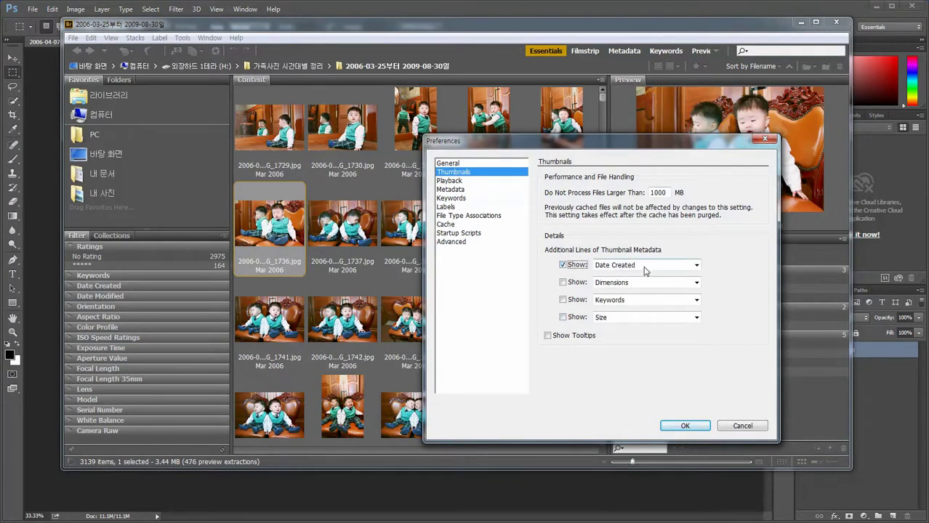
Step: Try Copyright for the first thumbnail metadata line, apply Exposure instead, and enlarge the thumbnails to three per row
click(696, 266)
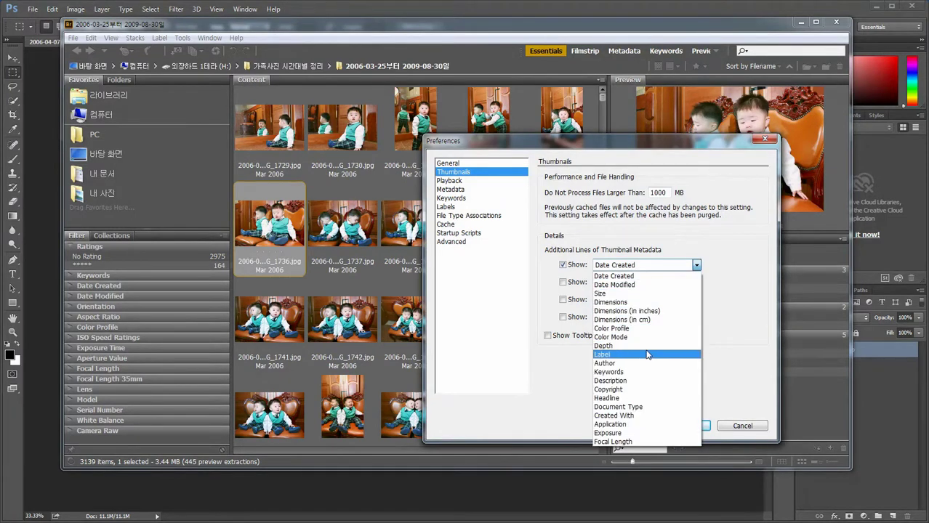
click(637, 390)
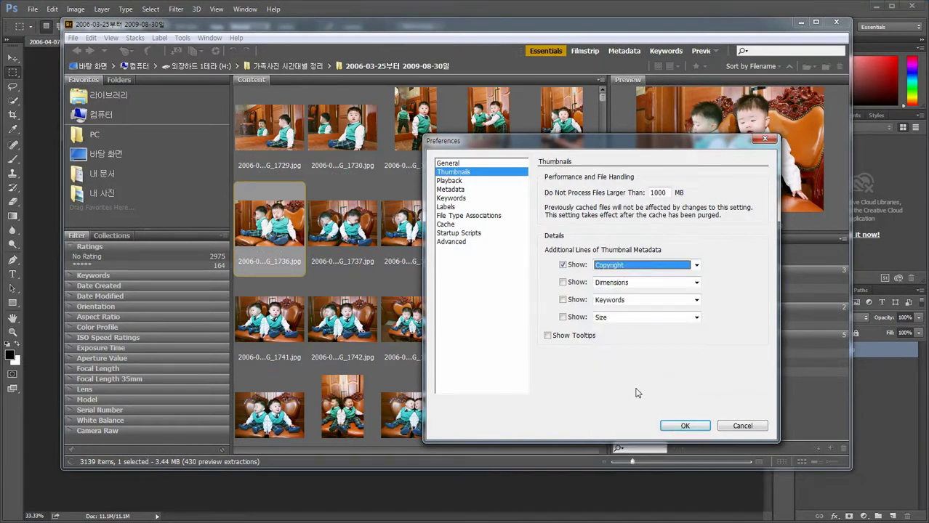
click(696, 266)
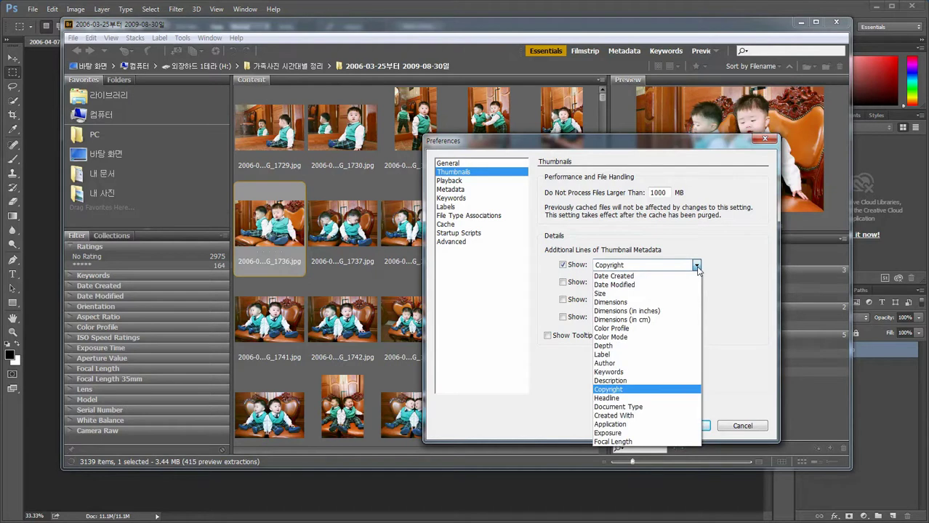
click(632, 433)
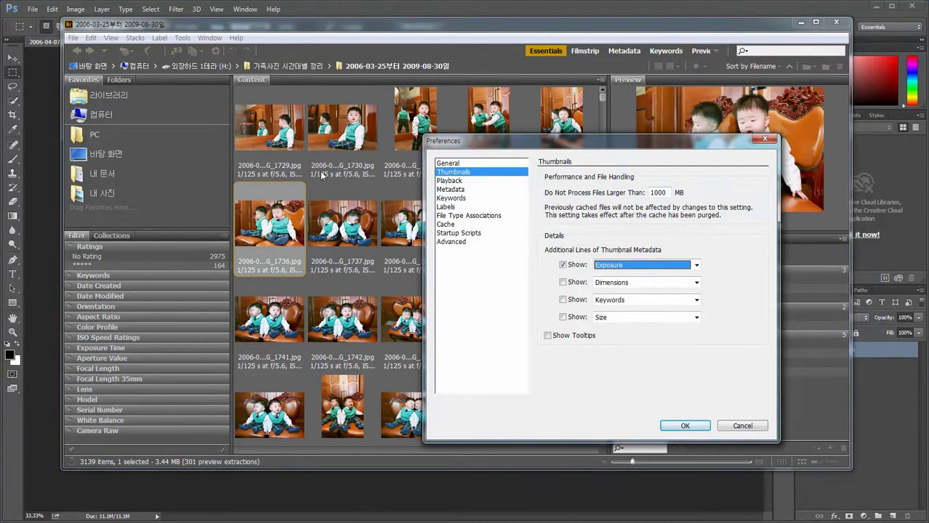
click(696, 424)
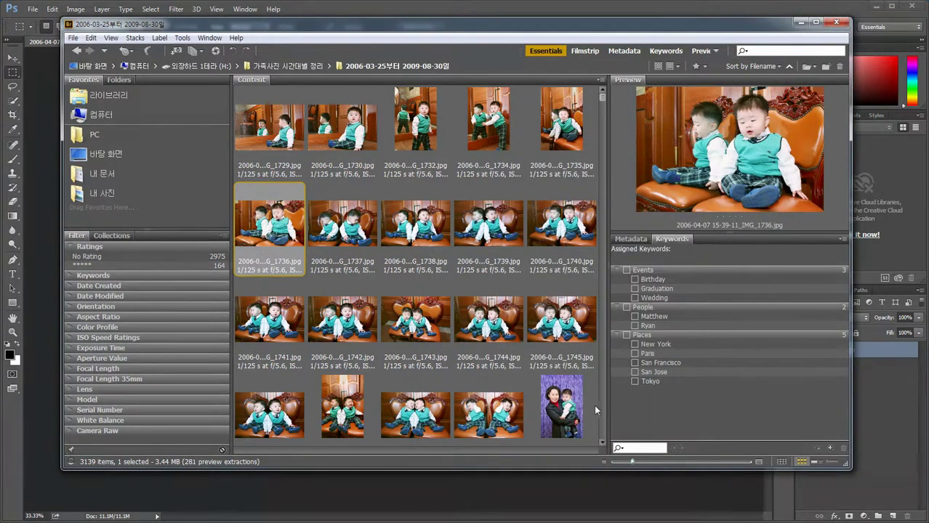
drag(632, 463, 643, 462)
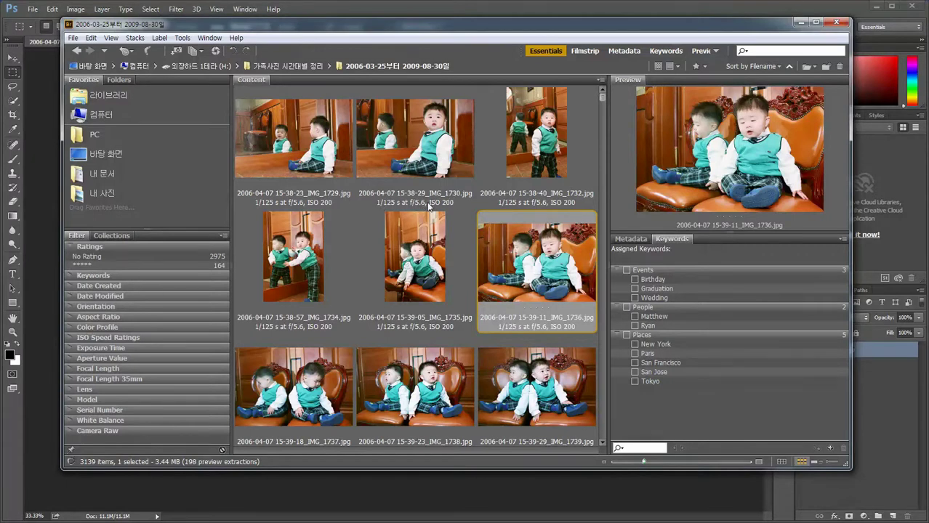
Step: Reopen the thumbnail preferences and set the first additional metadata line to Date Created
click(91, 37)
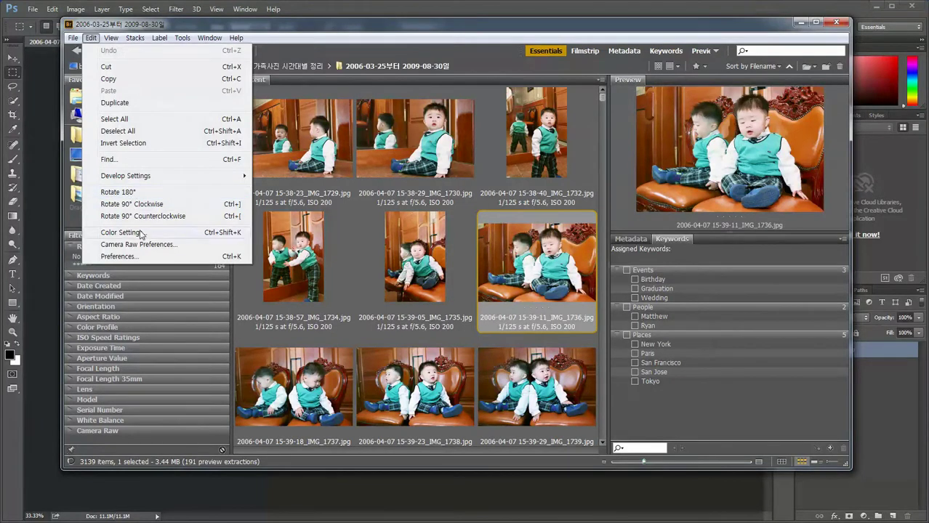
click(117, 257)
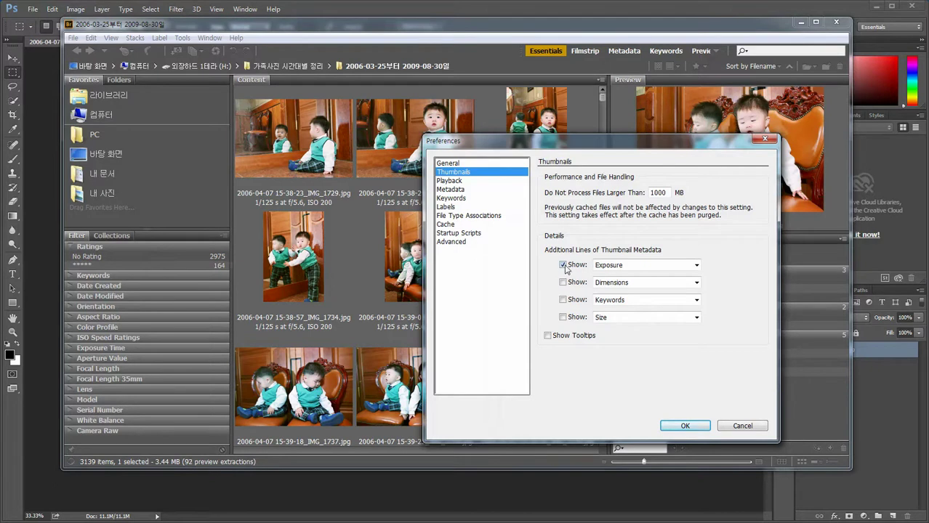
click(563, 265)
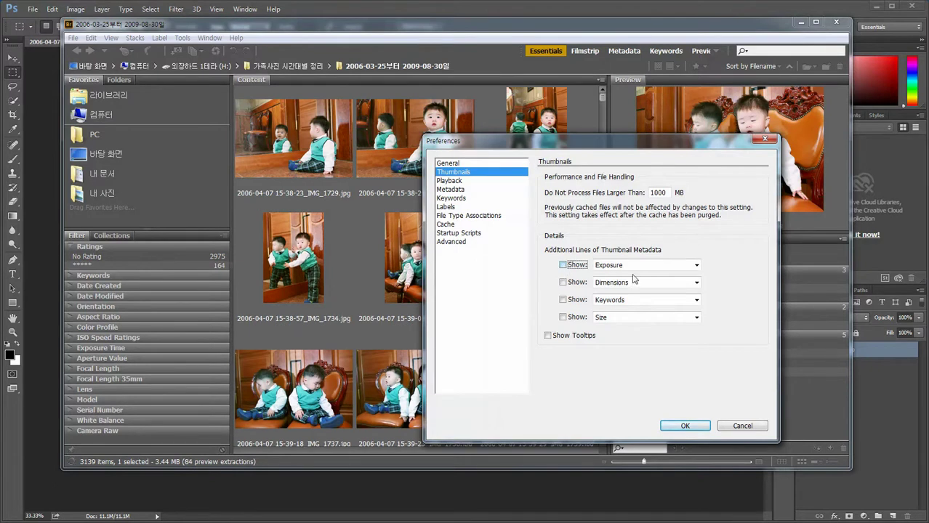
click(696, 266)
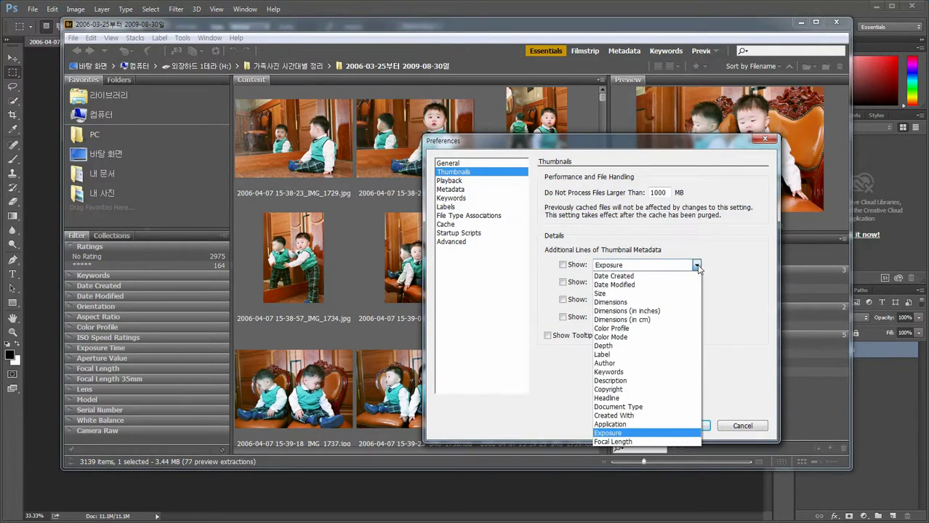
click(657, 276)
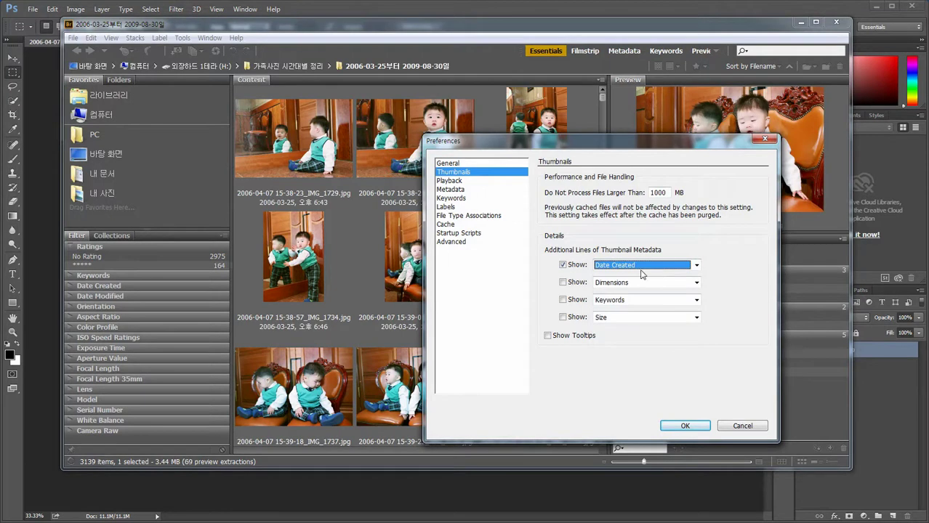
Step: Toggle the Date Created line under the thumbnails and leave it turned off
click(563, 265)
click(563, 266)
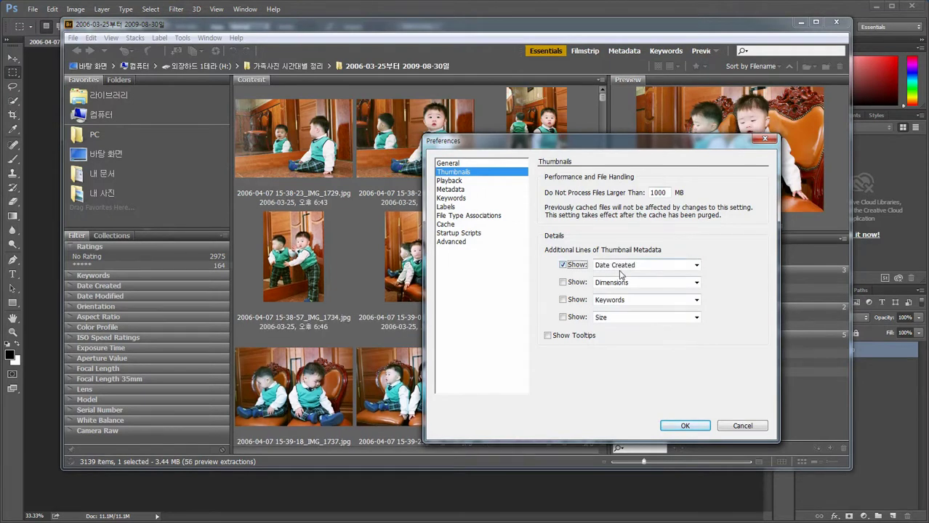
click(564, 267)
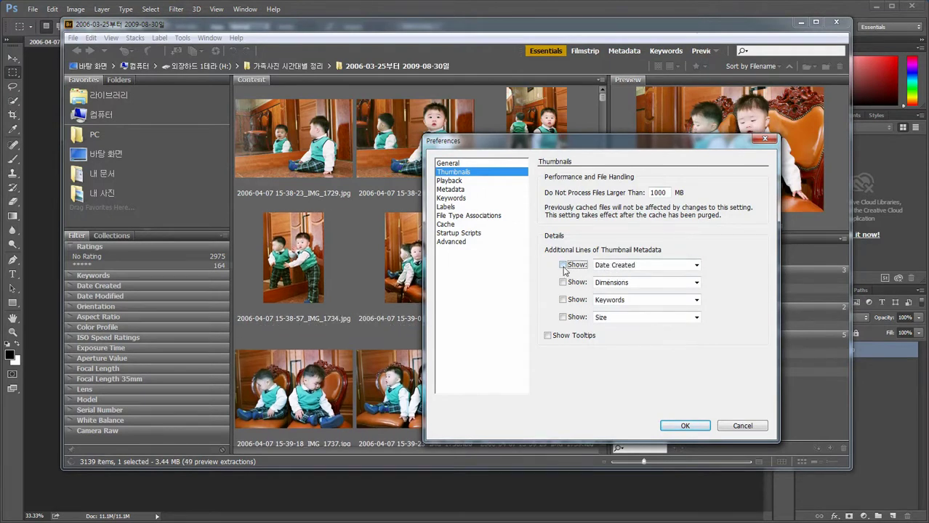
Step: Apply the thumbnail preferences with all additional metadata lines turned off
click(702, 426)
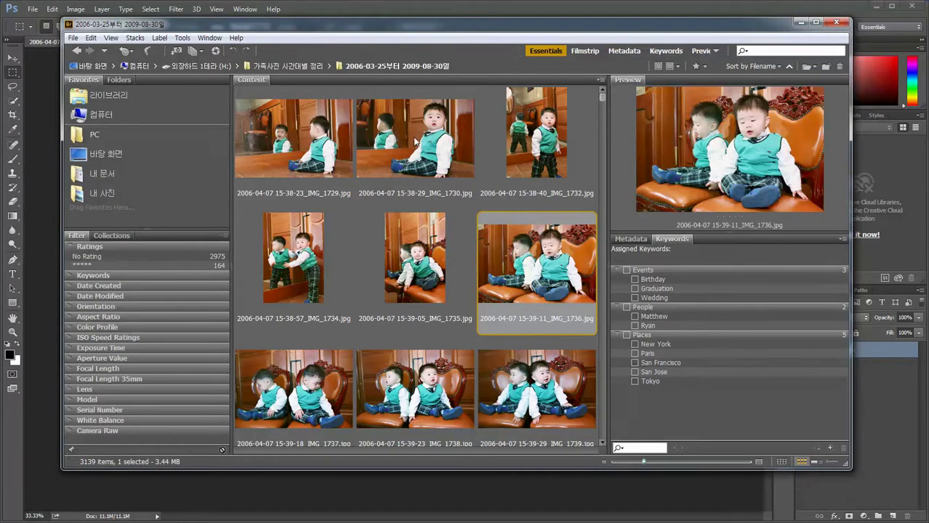
right_click(416, 135)
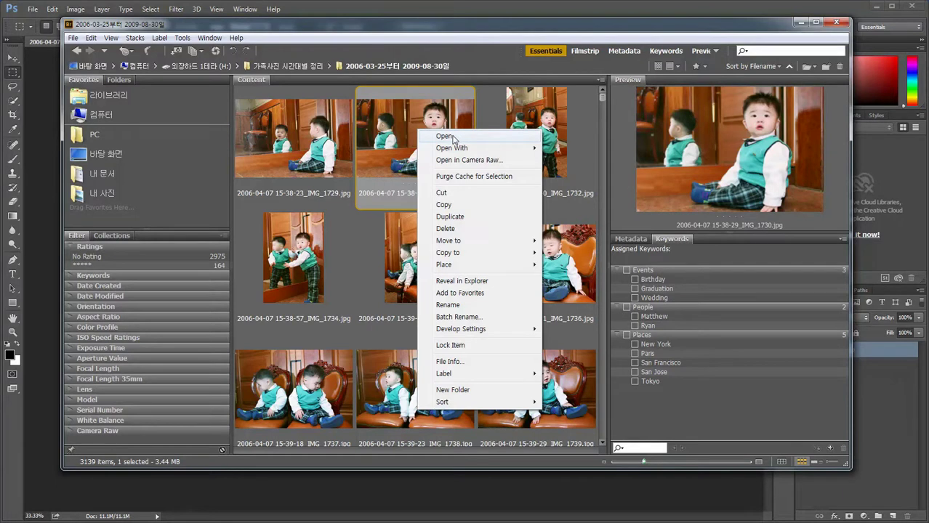
mouse_move(462, 150)
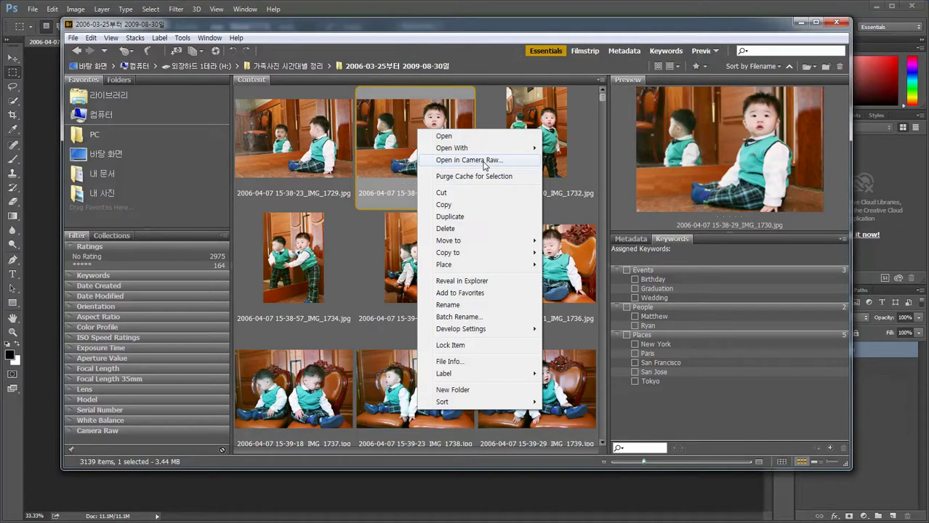
click(484, 160)
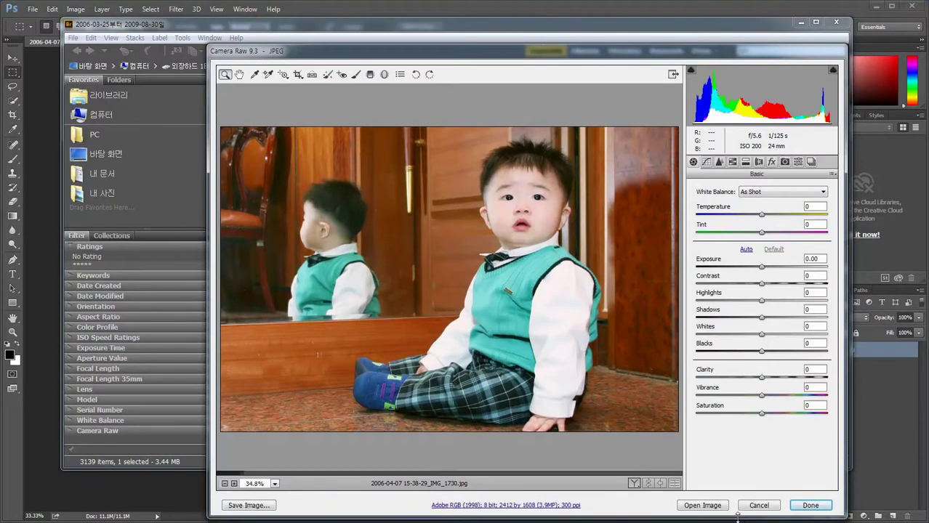
drag(600, 56, 551, 45)
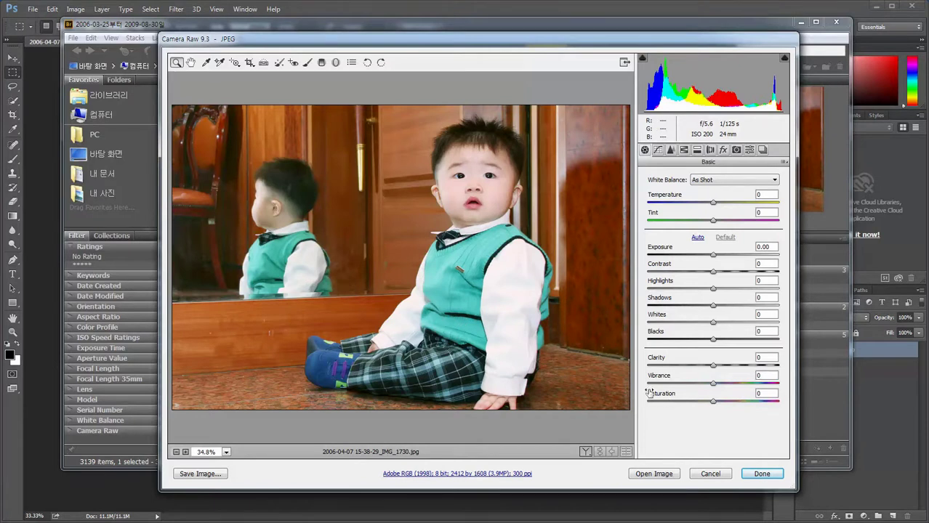
click(723, 476)
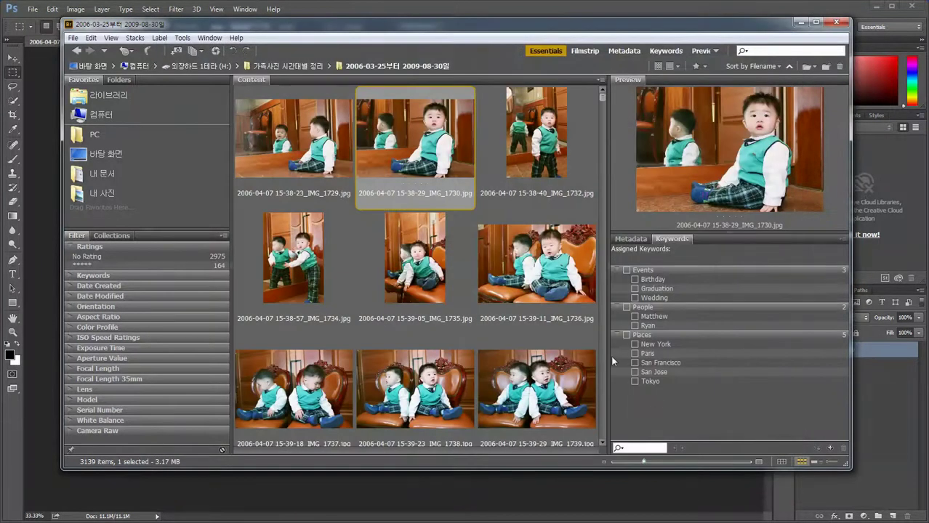